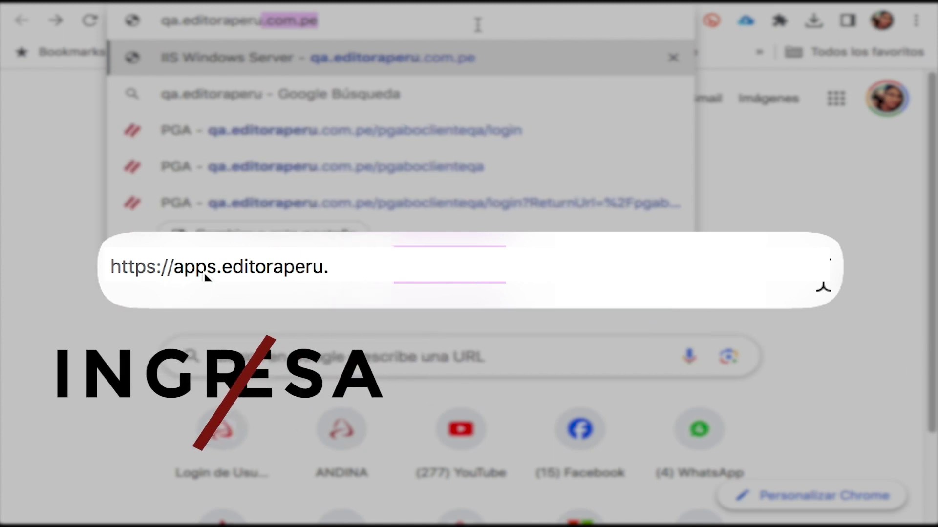
Load the PGA client login page at raperu.com.pe/pgaboclienteqa/login and begin entering the account password
{"action": "type", "text": "pgabocliente/login?ReturnUrl=%2F"}
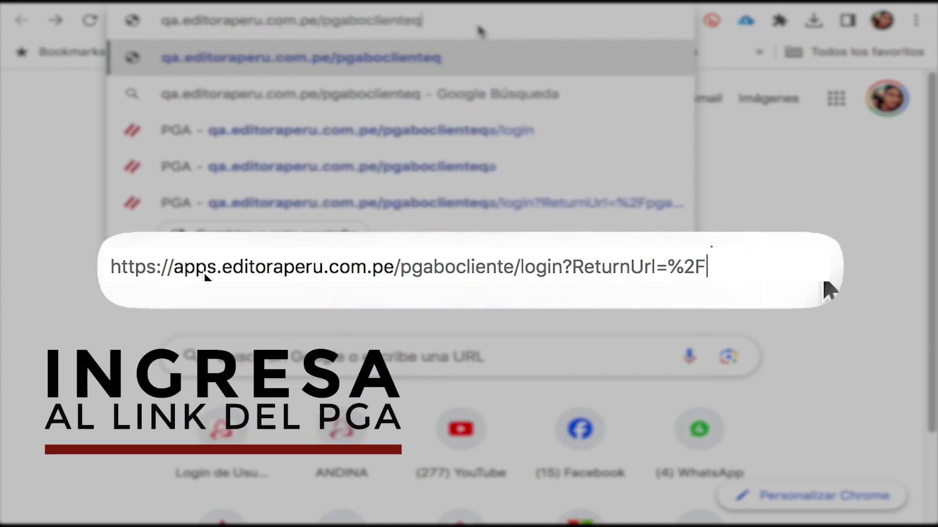
{"action": "type", "text": "qa/login"}
{"action": "key", "text": "Return"}
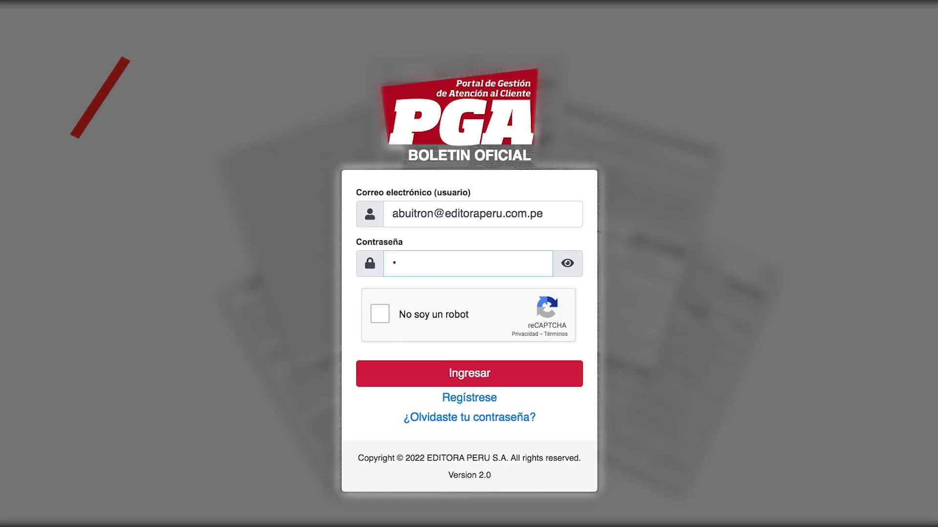
{"action": "type", "text": "••••"}
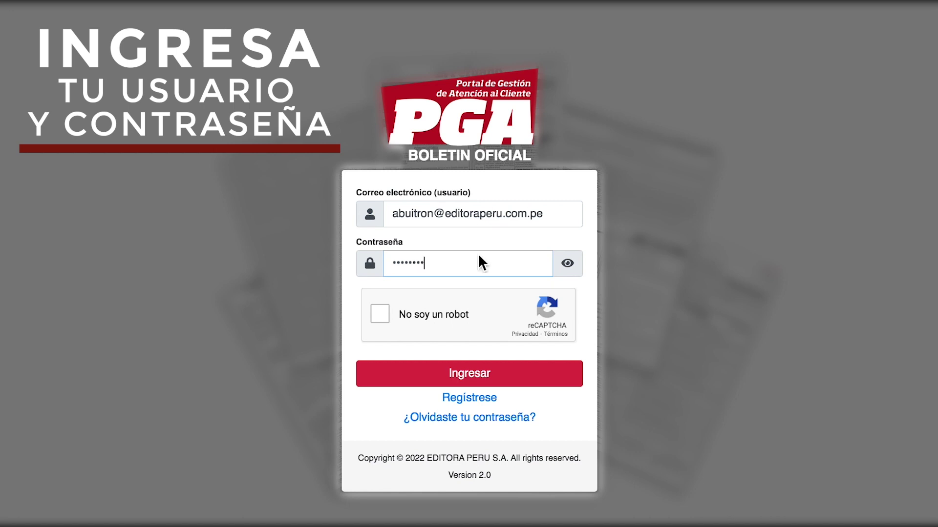
Complete the 'No soy un robot' verification on the PGA login page
{"action": "left_click", "coordinate": [378, 315]}
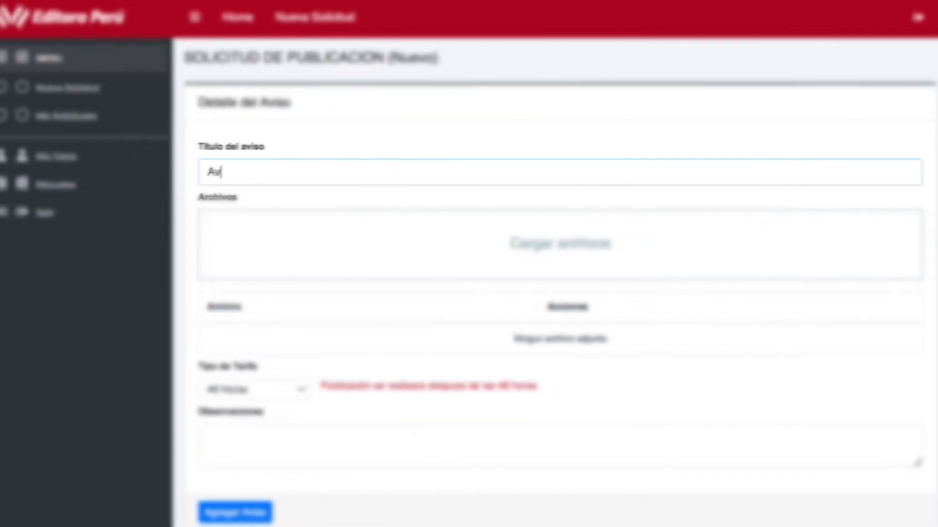
Title the aviso 'Aviso petitorio', attach AVISO PETITORIO.pdf, and keep the 48 Horas tariff after trying 24 Horas
{"action": "type", "text": "iso "}
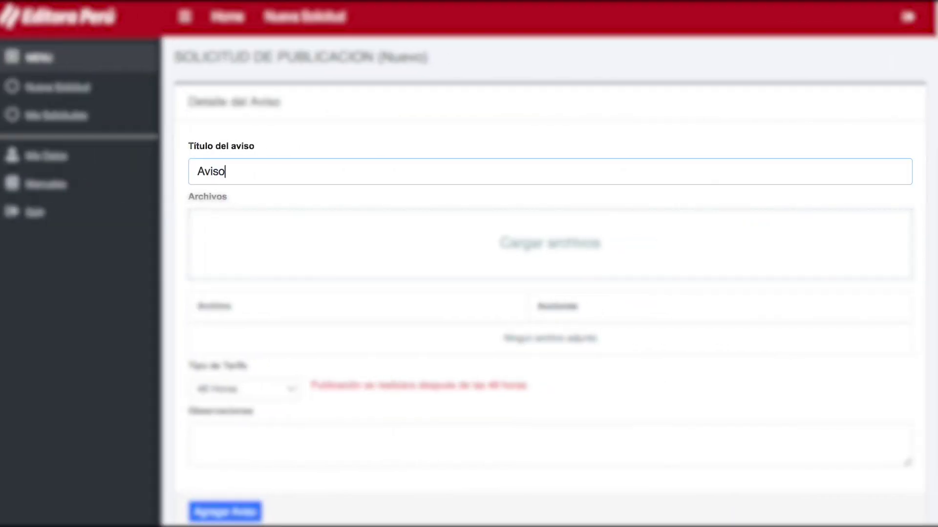
{"action": "type", "text": "petitorio"}
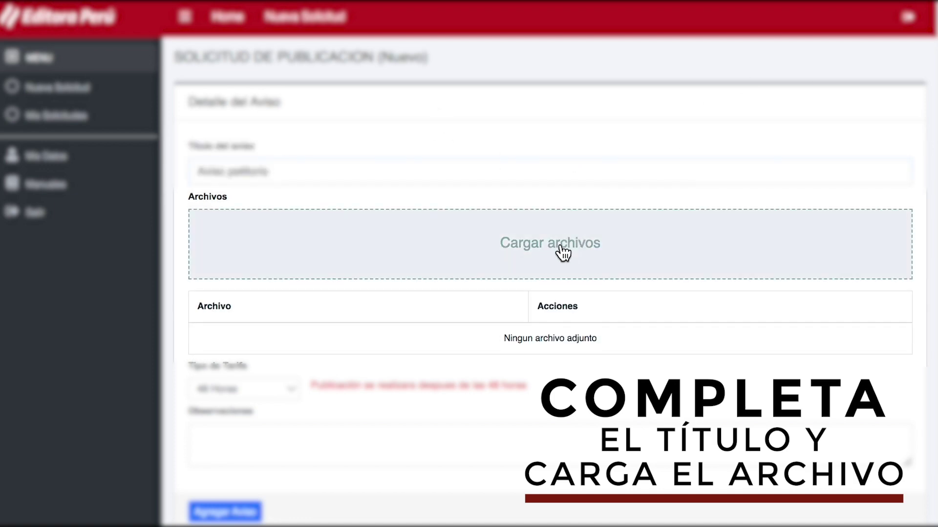
{"action": "left_click", "coordinate": [561, 251]}
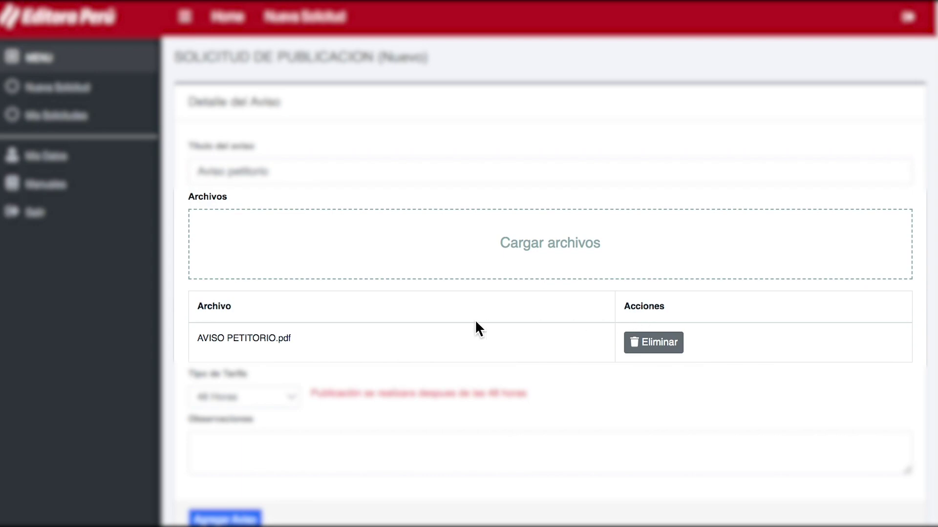
{"action": "scroll", "coordinate": [561, 379], "scroll_direction": "down", "scroll_amount": 2}
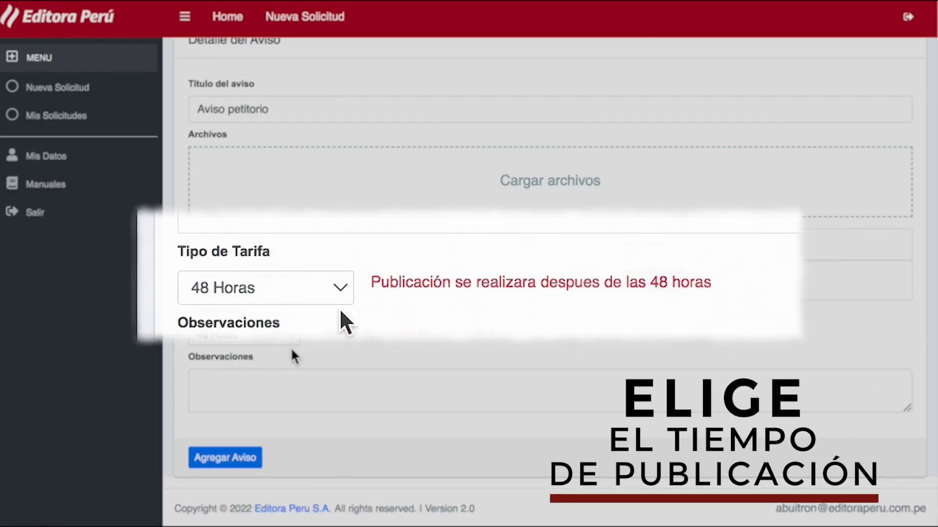
{"action": "left_click", "coordinate": [338, 288]}
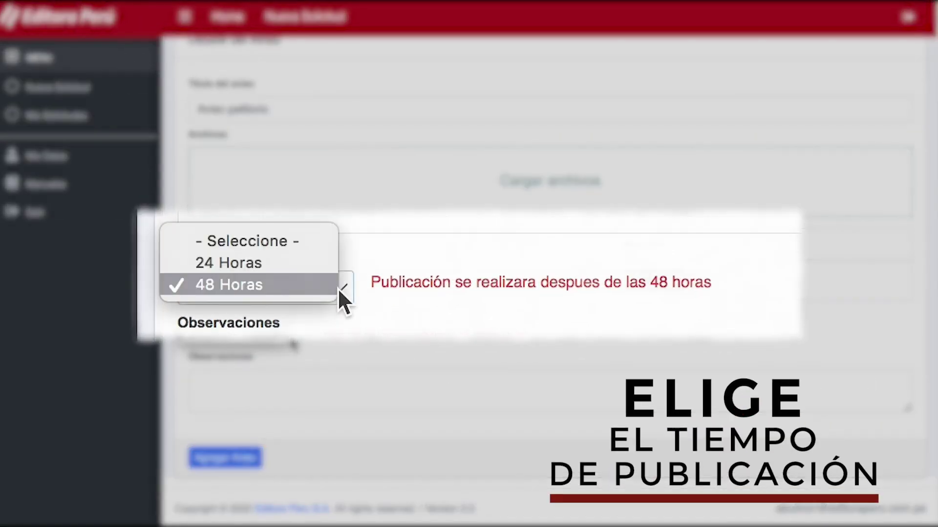
{"action": "left_click", "coordinate": [295, 266]}
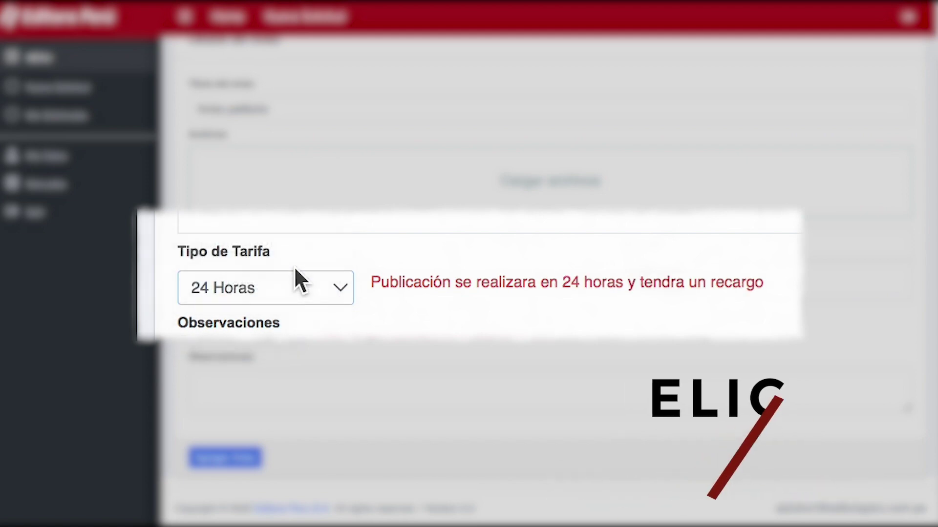
{"action": "left_click_drag", "start_coordinate": [634, 282], "coordinate": [788, 286]}
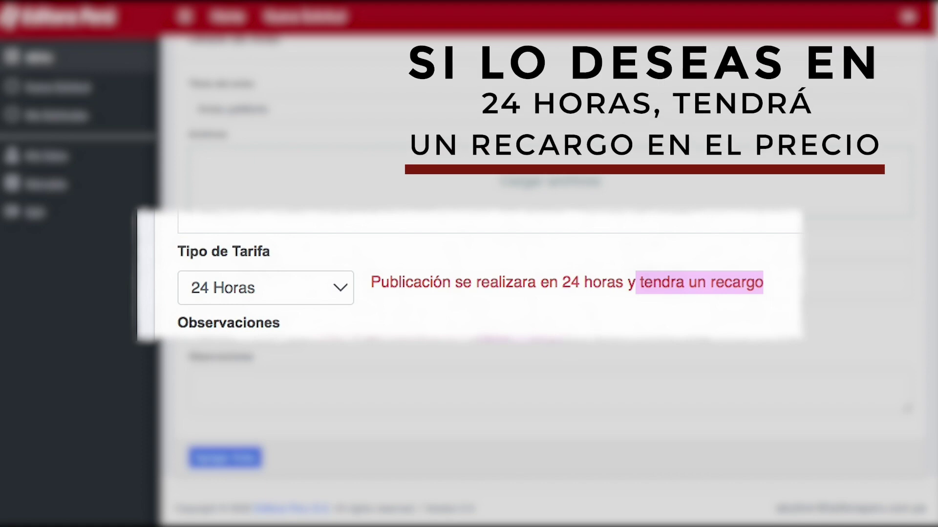
{"action": "left_click", "coordinate": [325, 289]}
{"action": "left_click", "coordinate": [312, 306]}
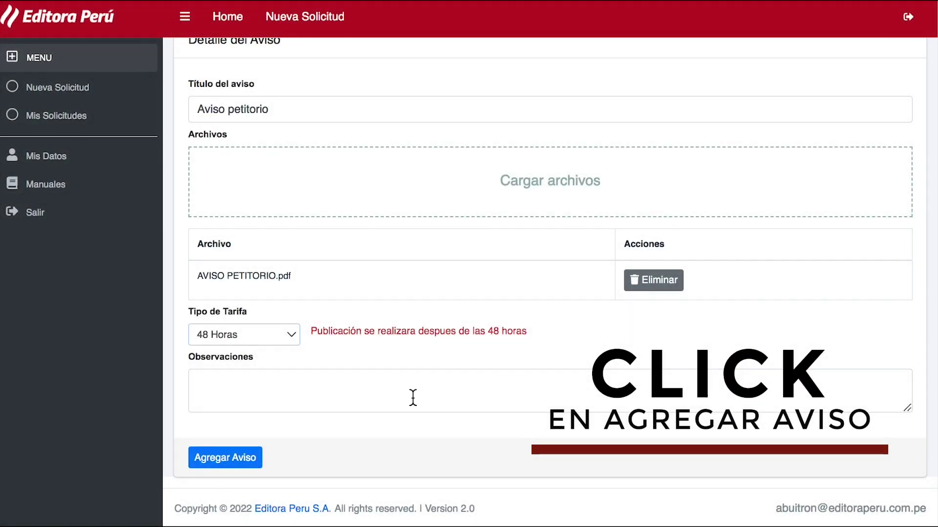
{"action": "left_click", "coordinate": [226, 462]}
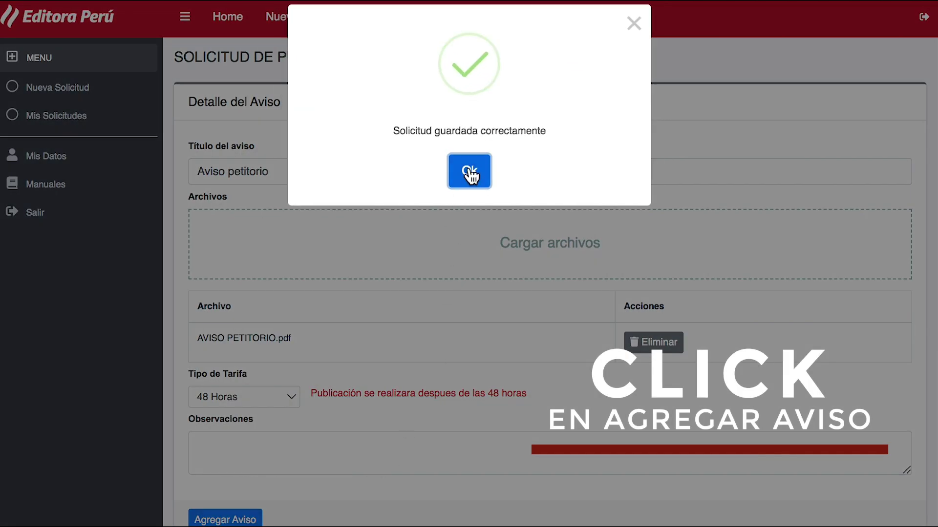
{"action": "left_click", "coordinate": [470, 174]}
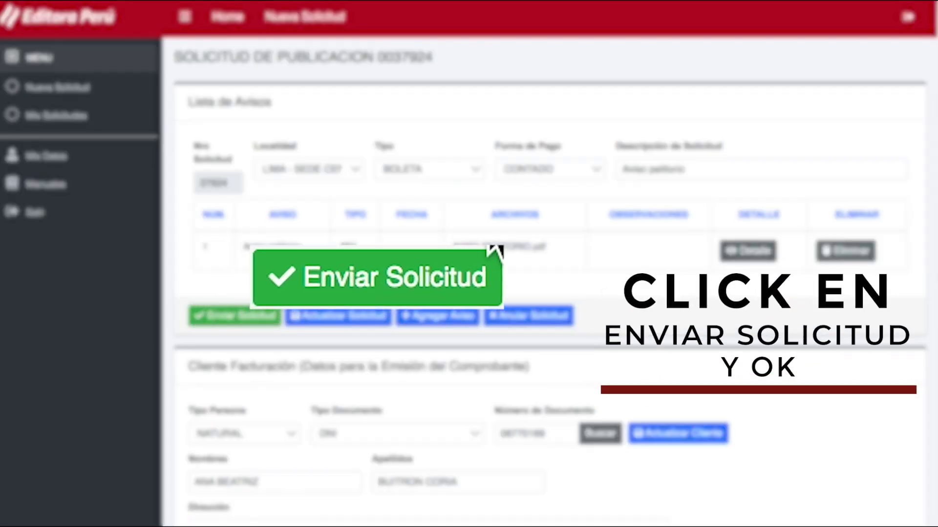
{"action": "left_click", "coordinate": [253, 315]}
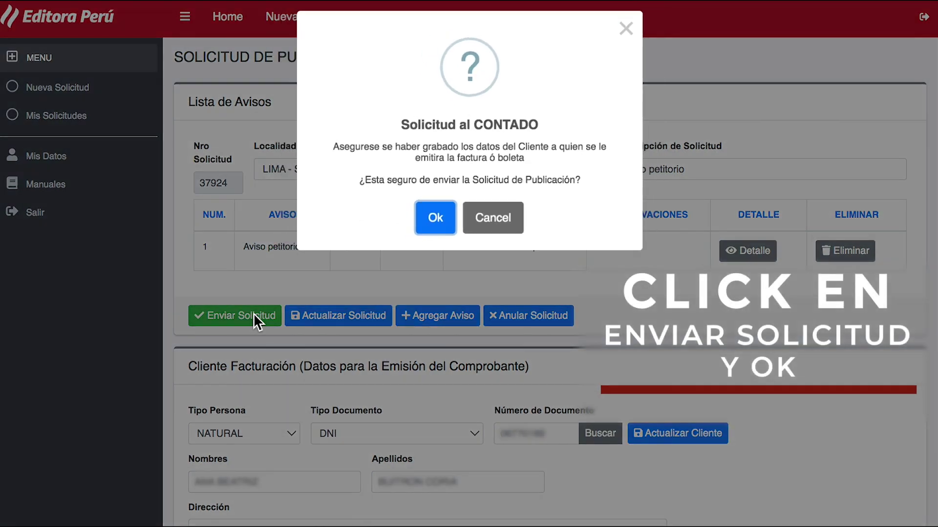
{"action": "left_click", "coordinate": [438, 225]}
{"action": "left_click", "coordinate": [473, 174]}
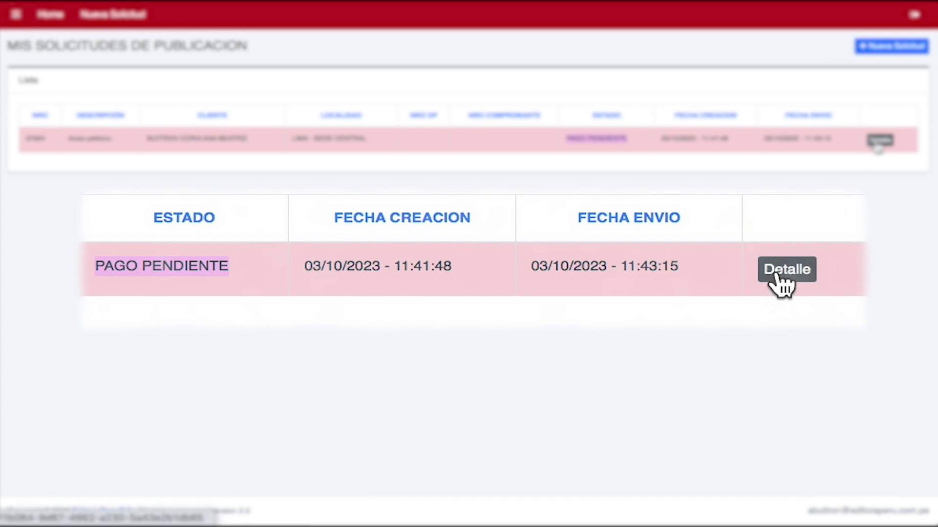
{"action": "left_click", "coordinate": [879, 140]}
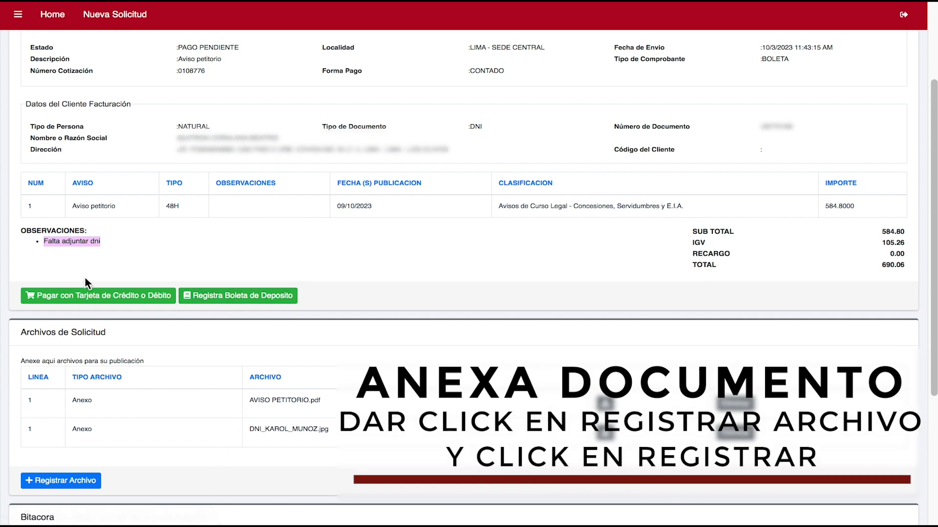
{"action": "left_click", "coordinate": [66, 481]}
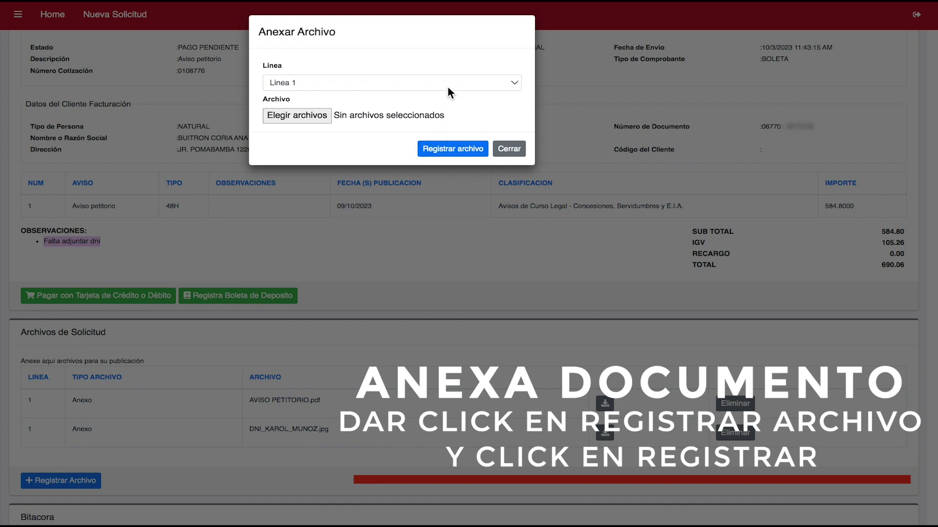
{"action": "left_click", "coordinate": [306, 119]}
{"action": "double_click", "coordinate": [300, 211]}
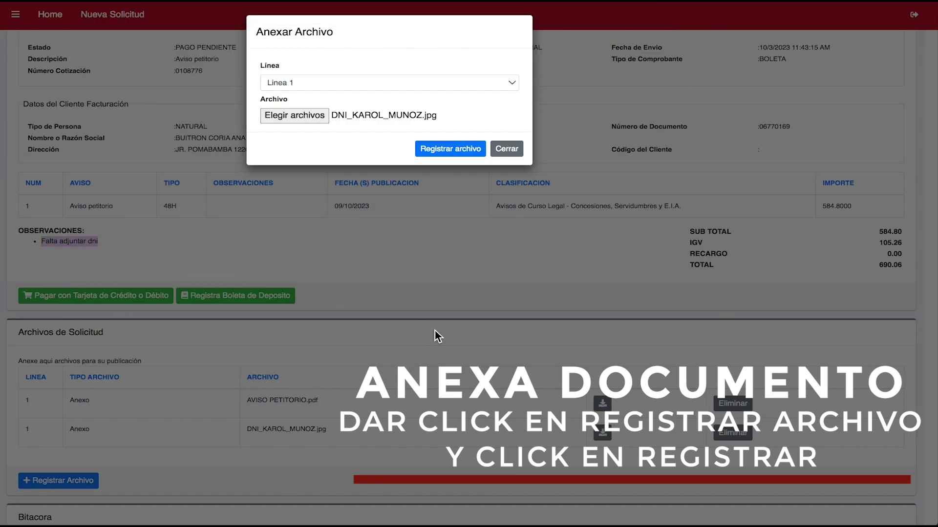
{"action": "left_click", "coordinate": [482, 153]}
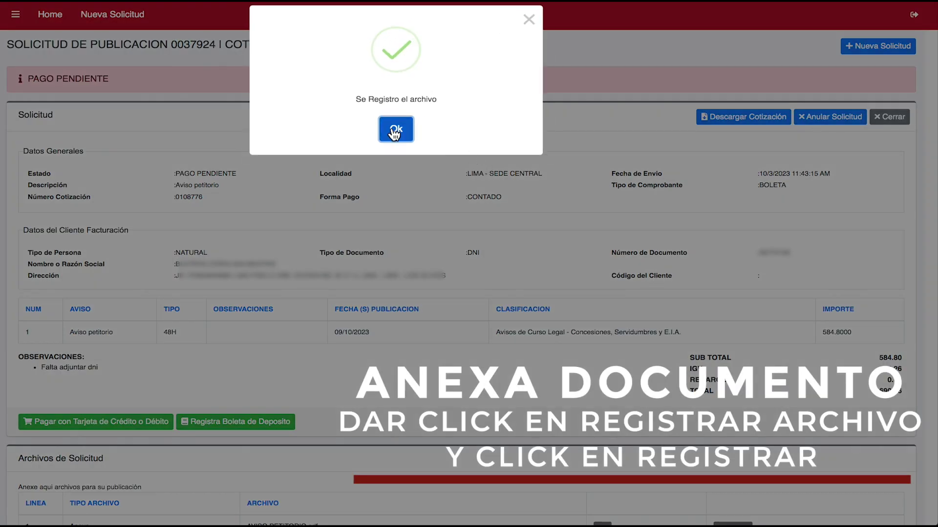
{"action": "left_click", "coordinate": [396, 129]}
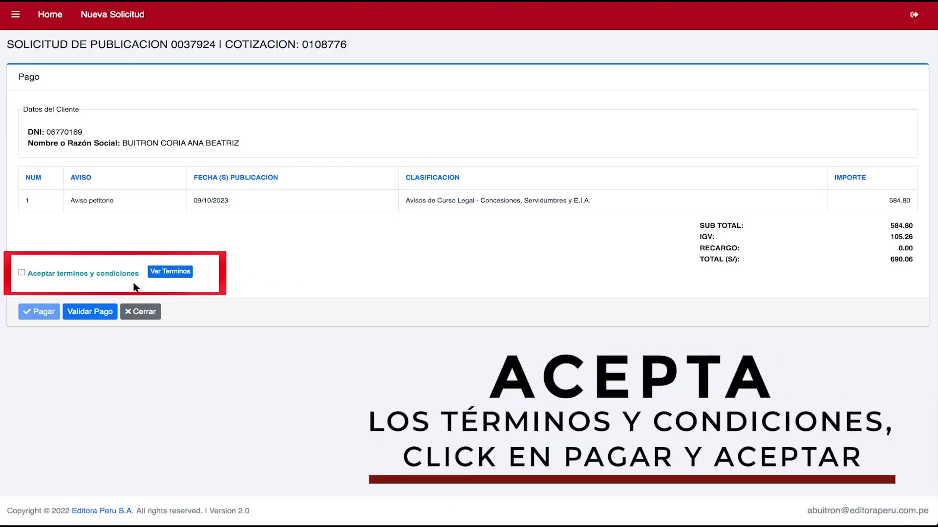
Accept the terms and conditions and agree to pay the S/ 690.06 total
{"action": "left_click", "coordinate": [21, 273]}
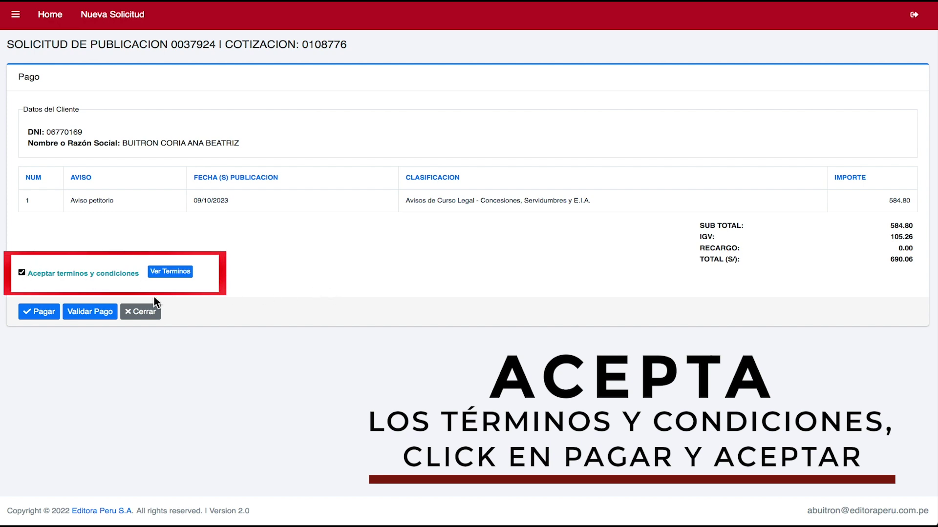
{"action": "left_click", "coordinate": [44, 311]}
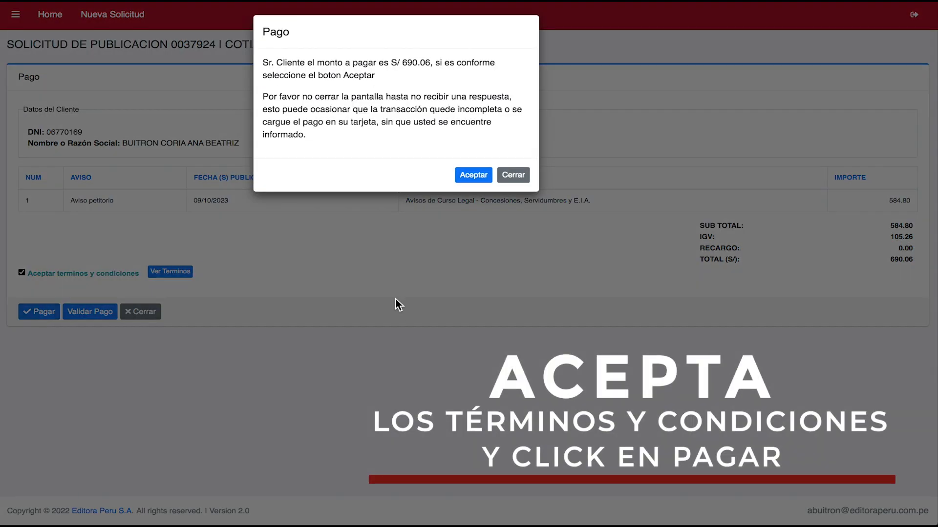
{"action": "left_click", "coordinate": [483, 179]}
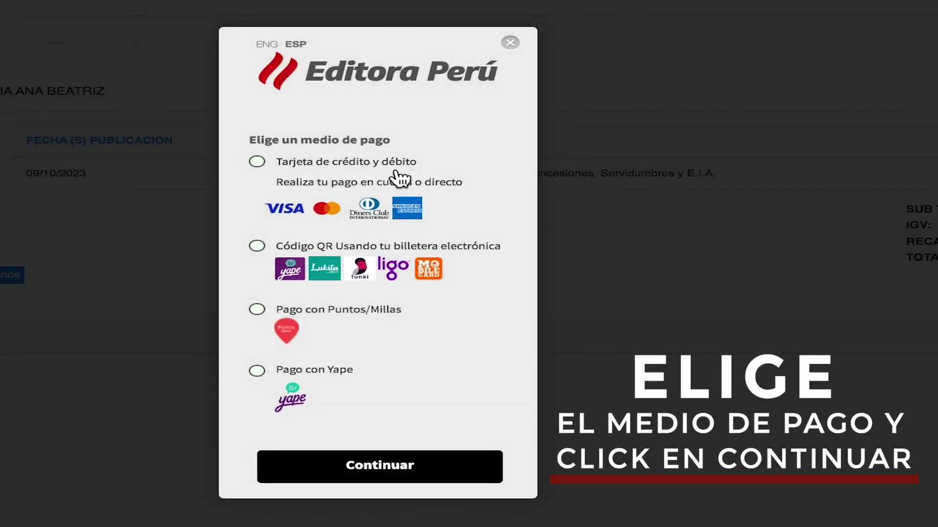
Pay S/ 690.06 by credit card, filling in the cardholder's first name, surname and e-mail
{"action": "left_click", "coordinate": [257, 162]}
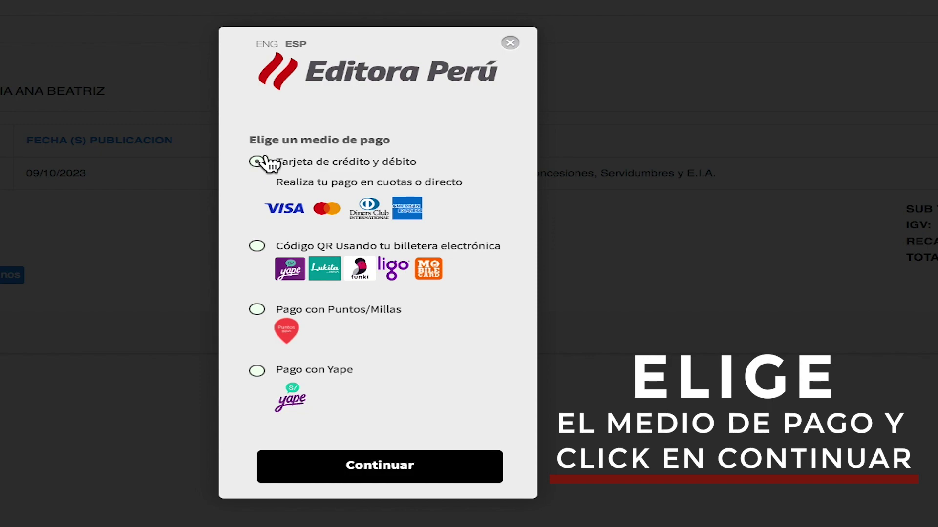
{"action": "left_click", "coordinate": [425, 468]}
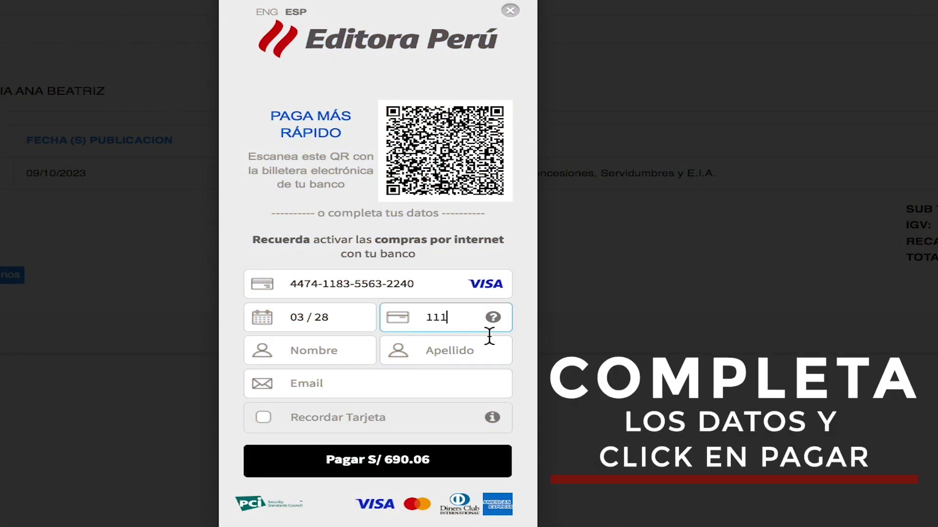
{"action": "key", "text": "Tab"}
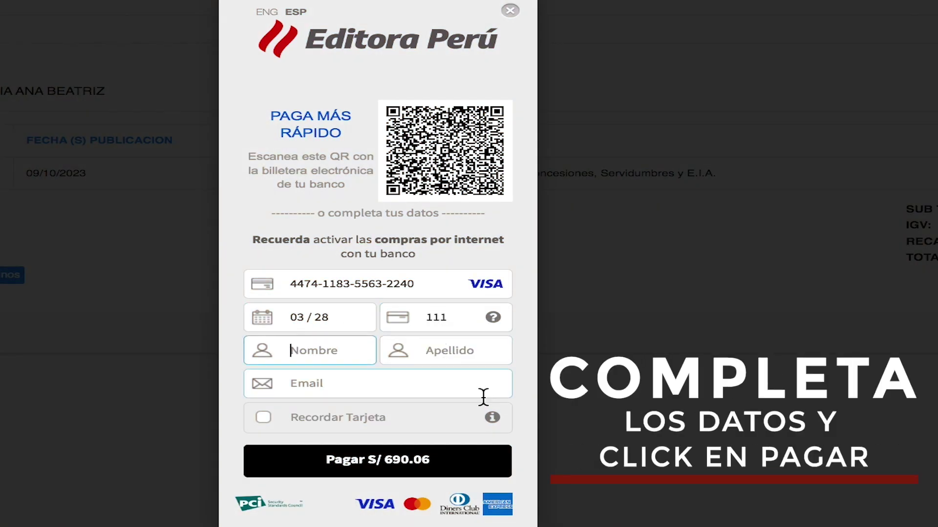
{"action": "left_click", "coordinate": [479, 352]}
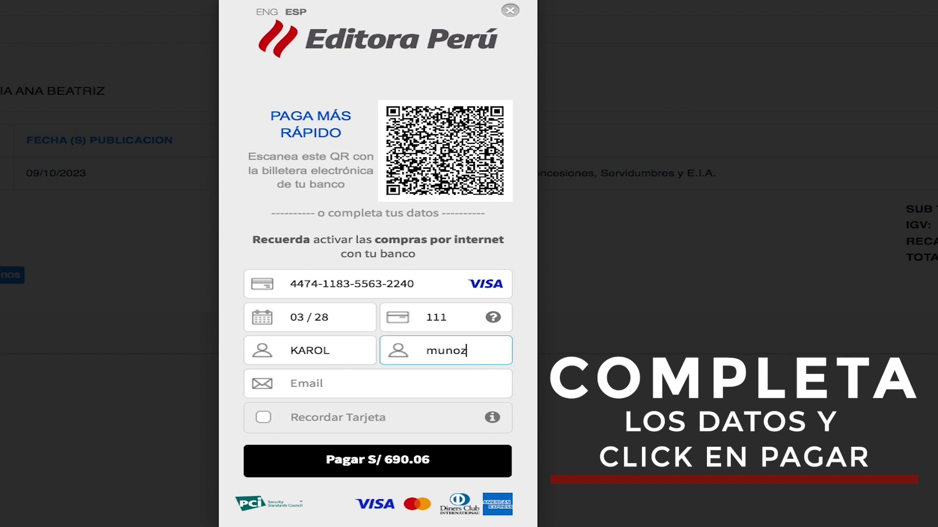
{"action": "left_click", "coordinate": [454, 386]}
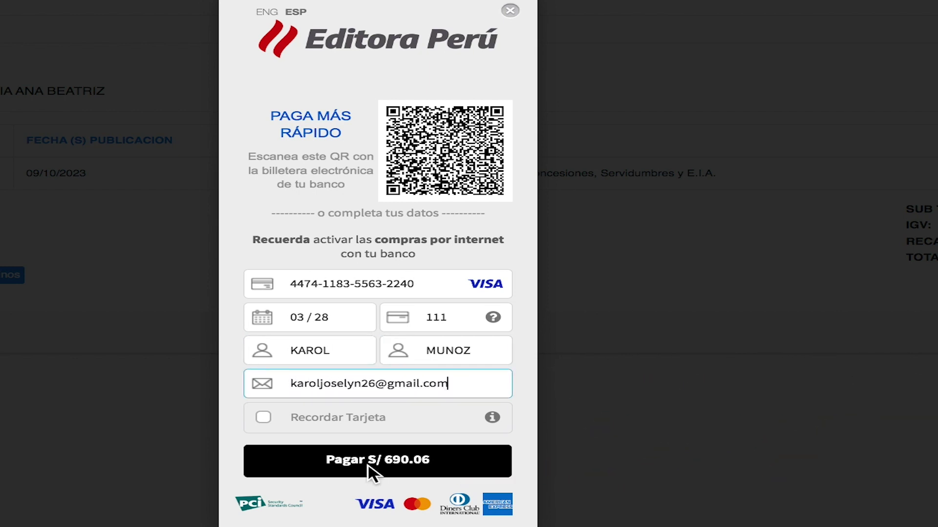
{"action": "left_click", "coordinate": [369, 466]}
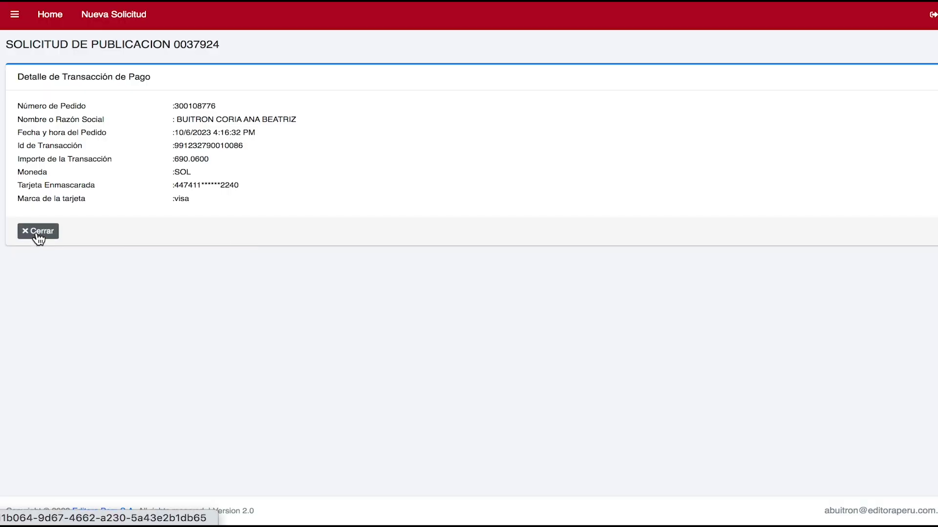
{"action": "left_click", "coordinate": [37, 232]}
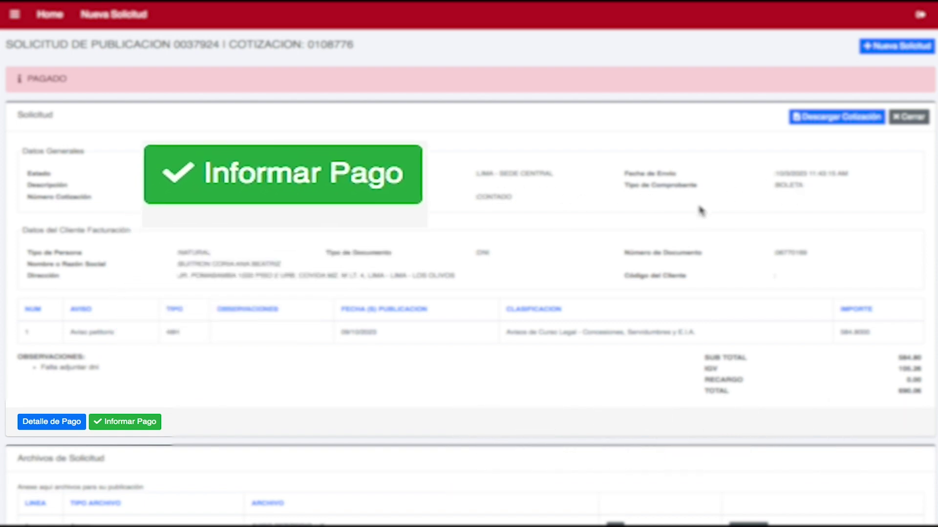
{"action": "left_click", "coordinate": [138, 425]}
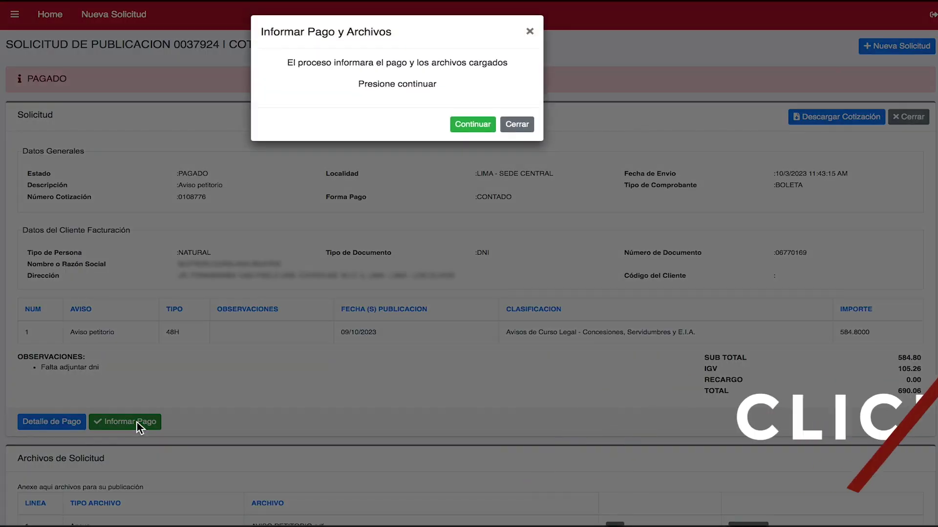
{"action": "left_click", "coordinate": [481, 127]}
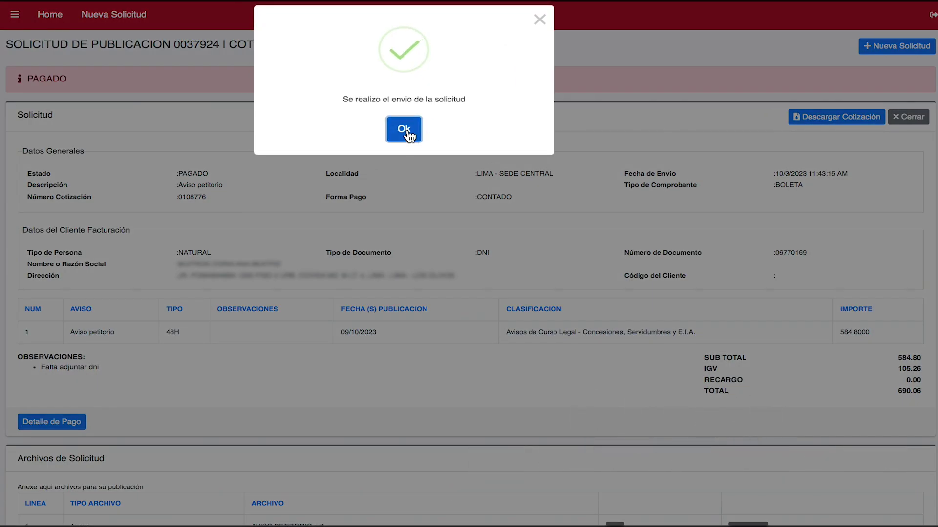
{"action": "left_click", "coordinate": [404, 130]}
{"action": "left_click", "coordinate": [15, 14]}
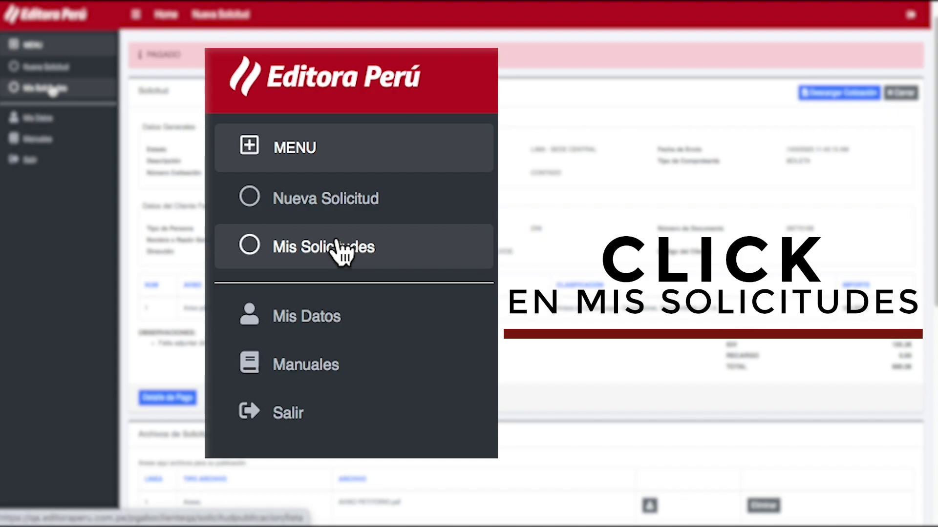
{"action": "left_click", "coordinate": [51, 86]}
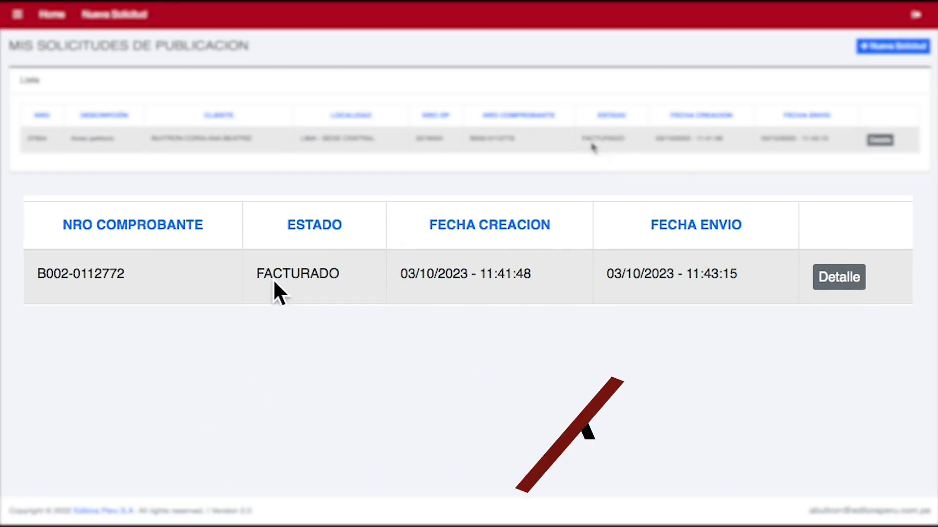
{"action": "left_click_drag", "start_coordinate": [580, 140], "coordinate": [624, 138]}
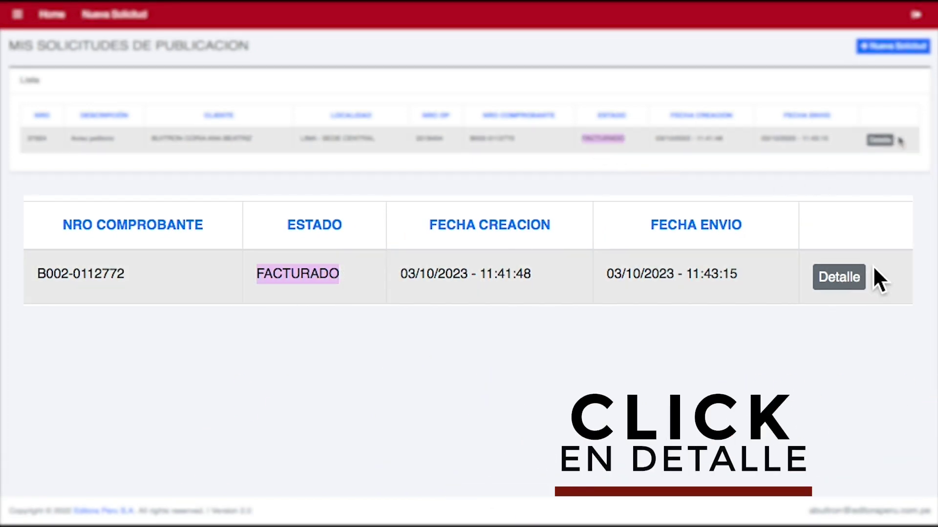
{"action": "left_click", "coordinate": [845, 278]}
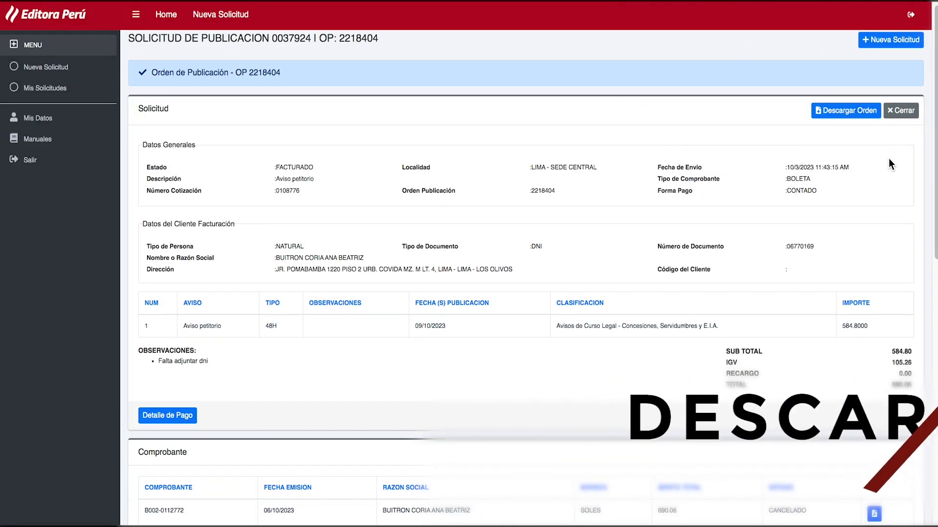
{"action": "scroll", "coordinate": [889, 164], "scroll_direction": "down", "scroll_amount": 5}
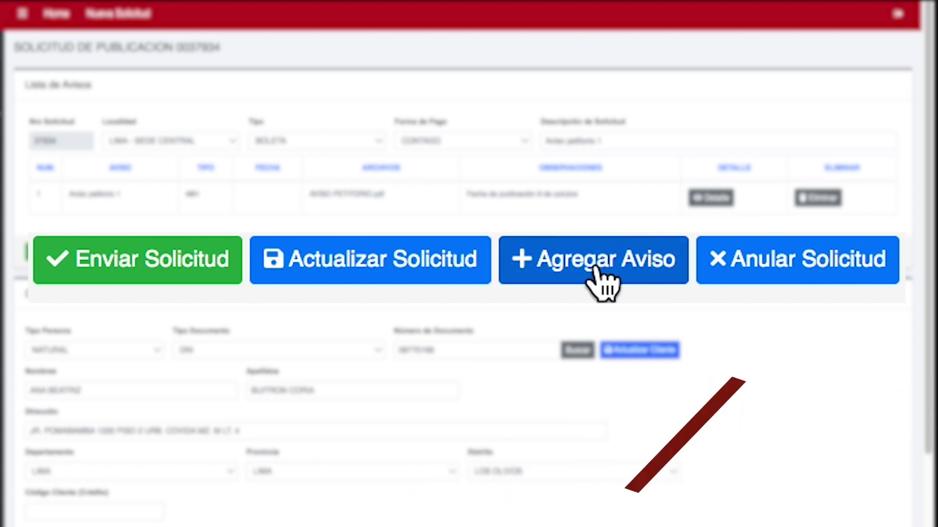
Add aviso 'Aviso petitorio 2' with AVISO PETITORIO.pdf and note 'Fecha publicación miércoles 11 de octubre'
{"action": "left_click", "coordinate": [602, 280]}
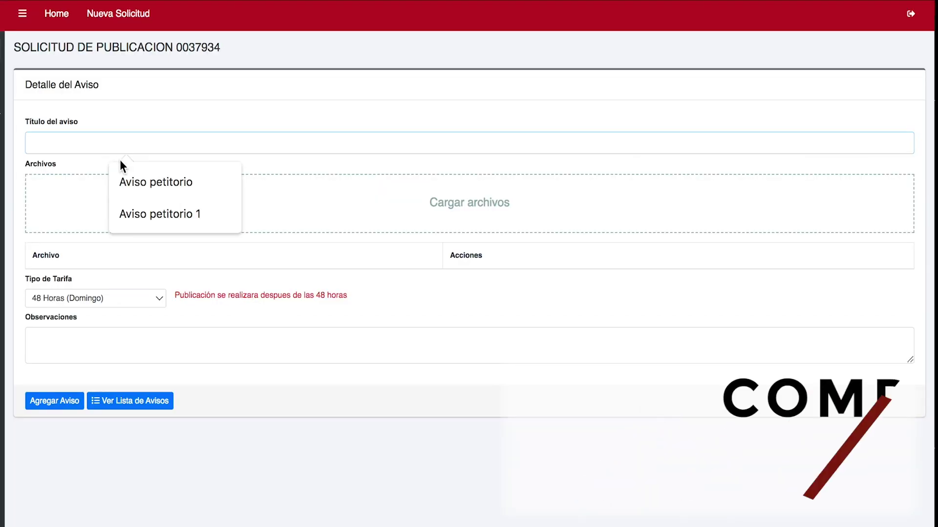
{"action": "left_click", "coordinate": [126, 183]}
{"action": "left_click", "coordinate": [110, 146]}
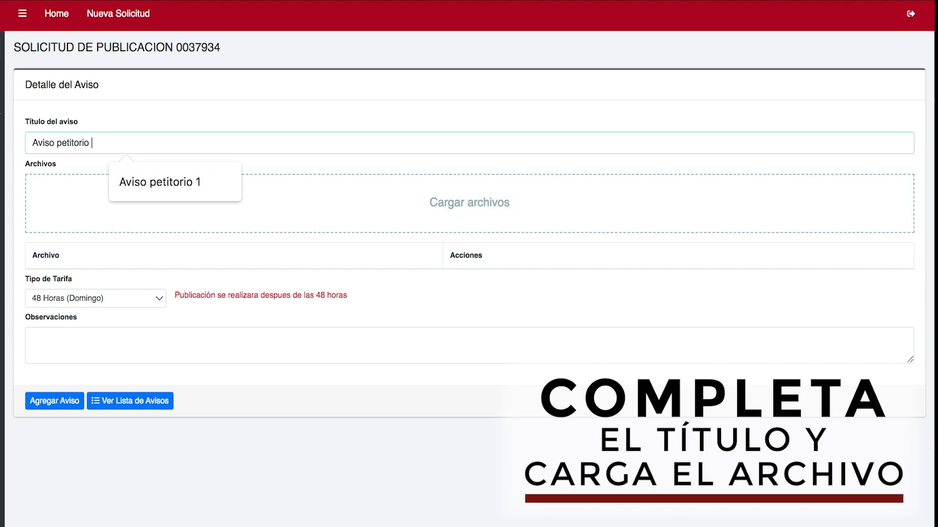
{"action": "type", "text": "2"}
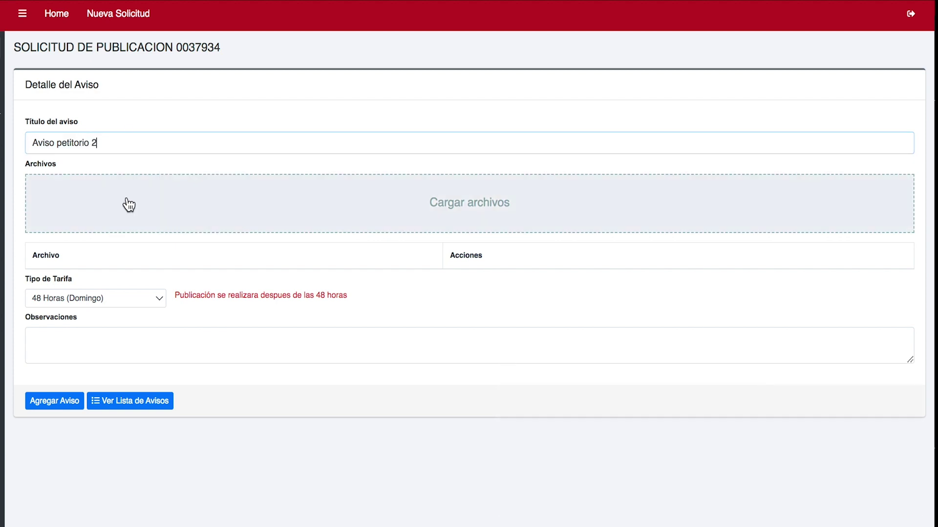
{"action": "left_click", "coordinate": [128, 204]}
{"action": "scroll", "coordinate": [295, 308], "scroll_direction": "down", "scroll_amount": 1}
{"action": "double_click", "coordinate": [293, 304]}
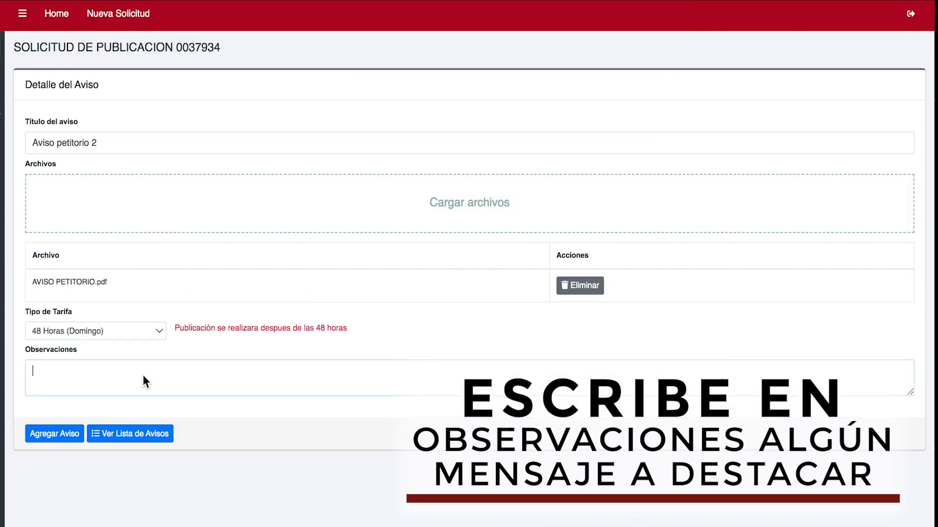
{"action": "type", "text": "Fecha p"}
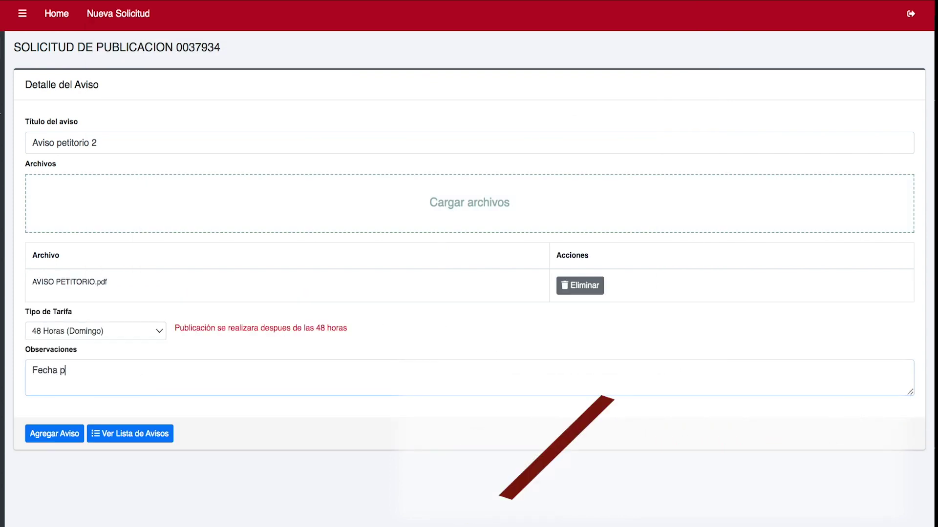
{"action": "type", "text": "ublicación mi"}
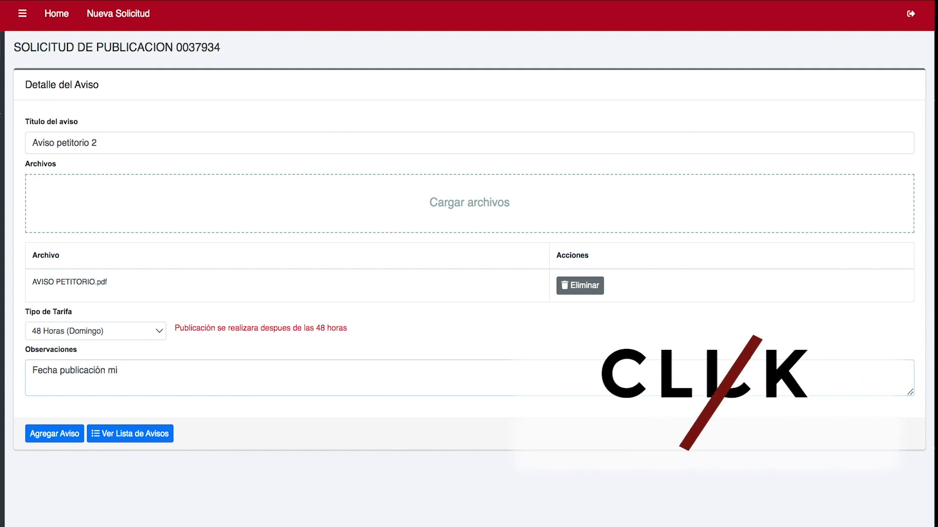
{"action": "type", "text": "ércoles 11 de octubre"}
{"action": "left_click", "coordinate": [65, 434]}
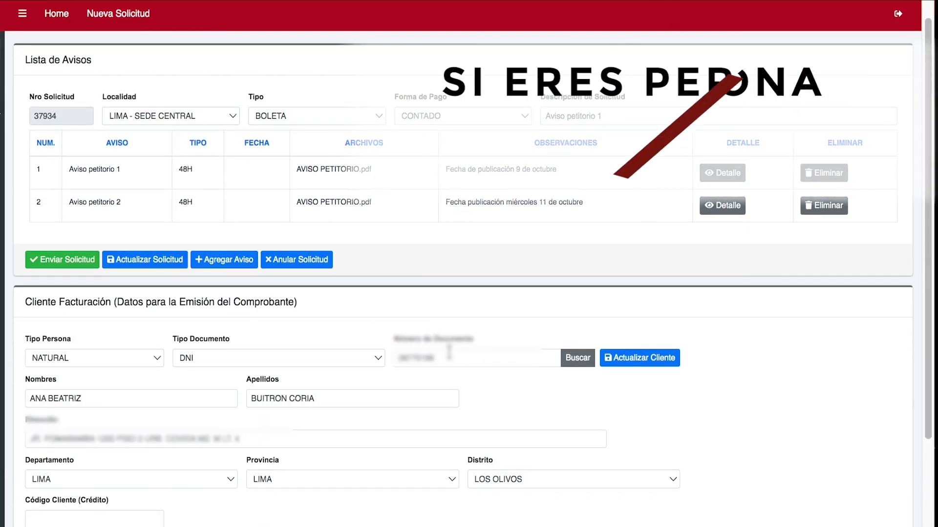
Set the billing client to JURIDICA with document type RUC and look up the company's RUC
{"action": "scroll", "coordinate": [297, 448], "scroll_direction": "down", "scroll_amount": 1}
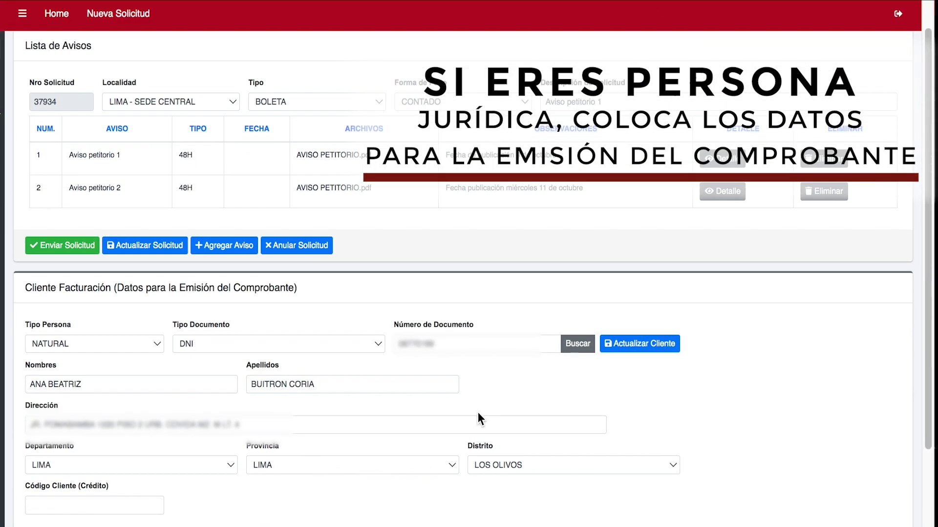
{"action": "left_click", "coordinate": [154, 345]}
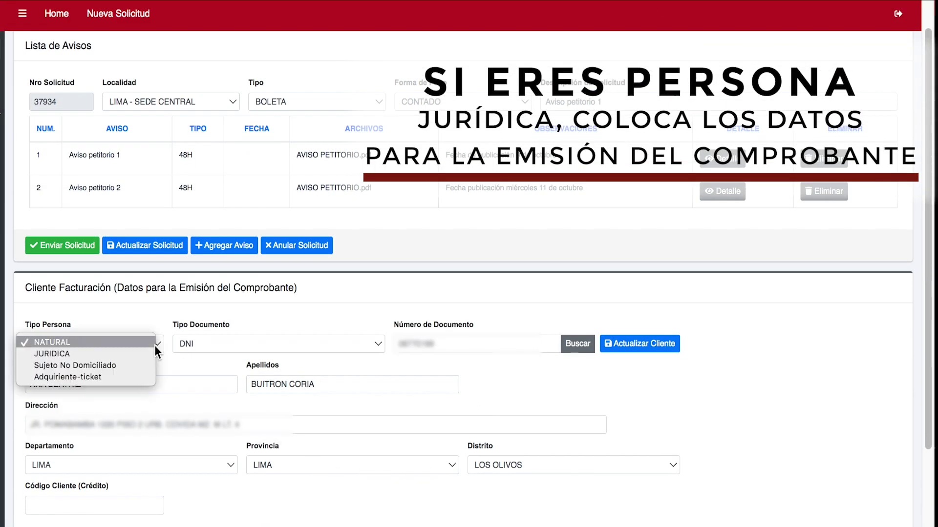
{"action": "left_click", "coordinate": [122, 357]}
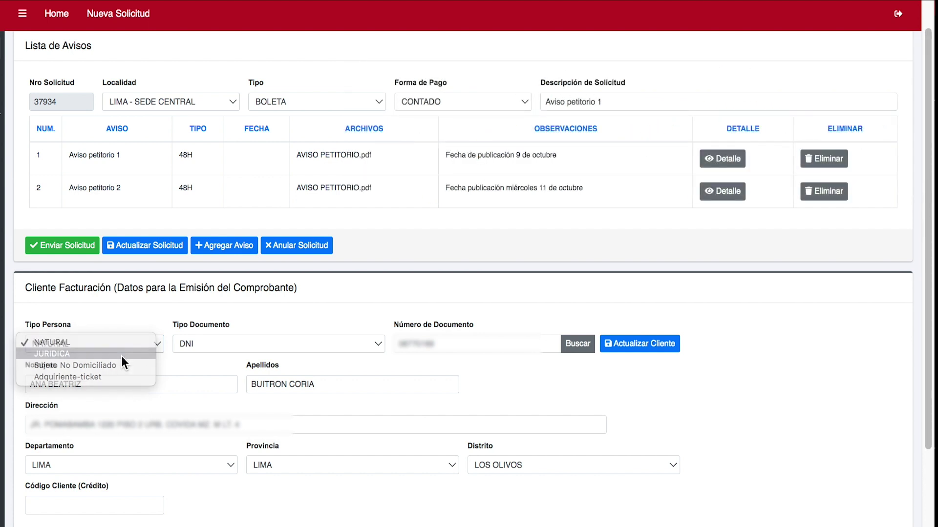
{"action": "left_click", "coordinate": [298, 346]}
{"action": "left_click", "coordinate": [429, 343]}
{"action": "left_click", "coordinate": [432, 342]}
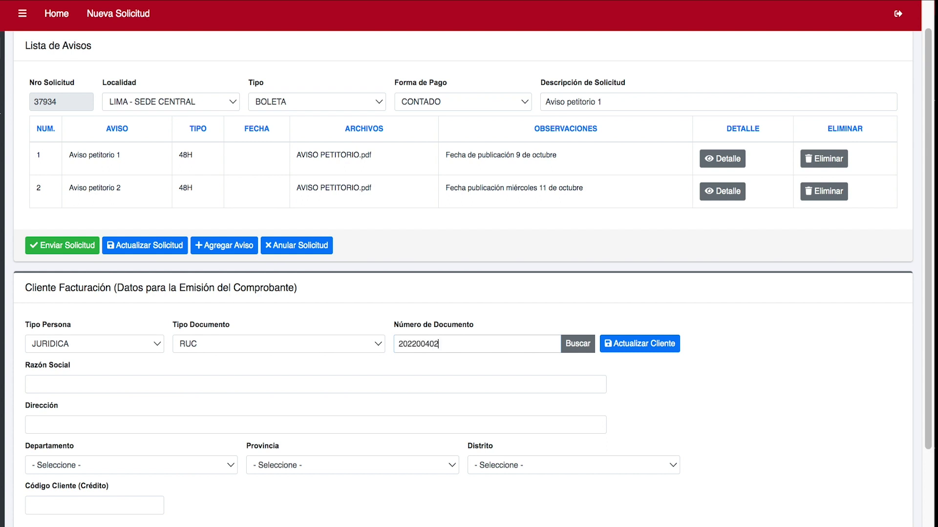
{"action": "left_click", "coordinate": [570, 345]}
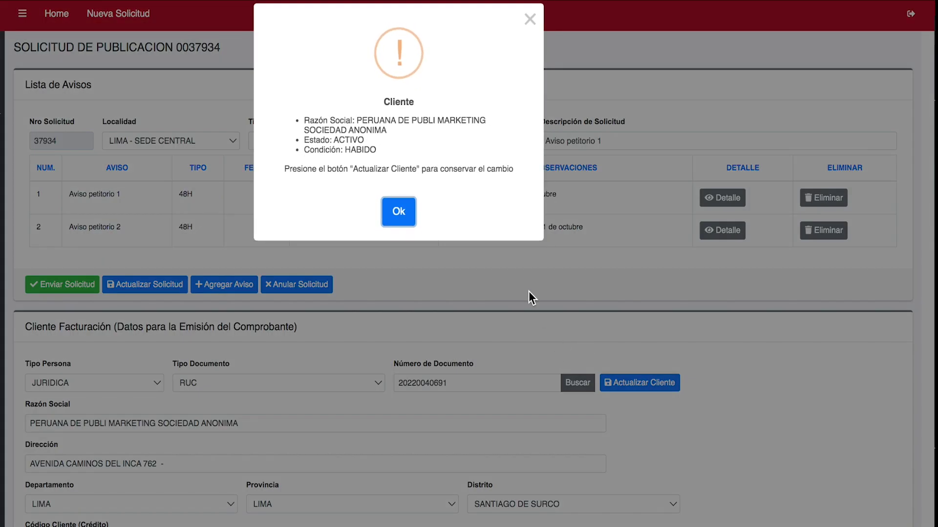
Save the looked-up company as the request's billing client
{"action": "left_click", "coordinate": [399, 214]}
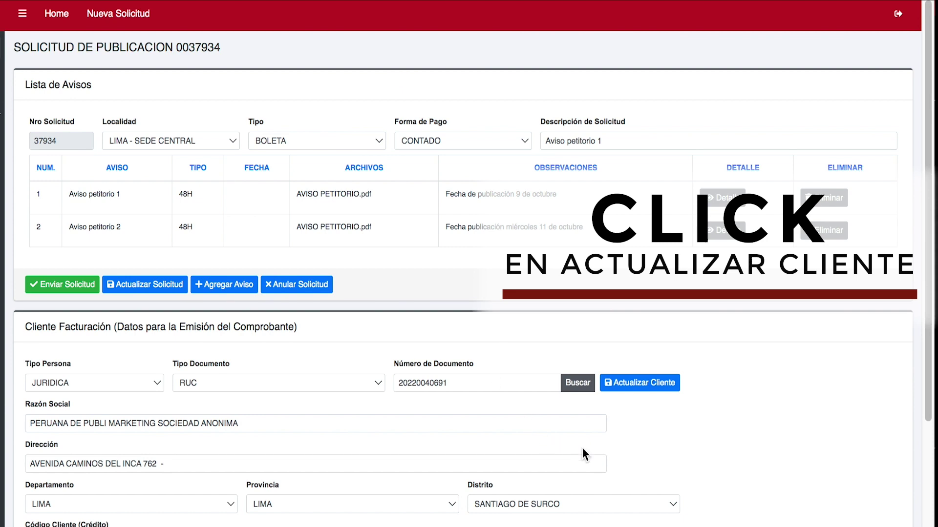
{"action": "left_click", "coordinate": [640, 385]}
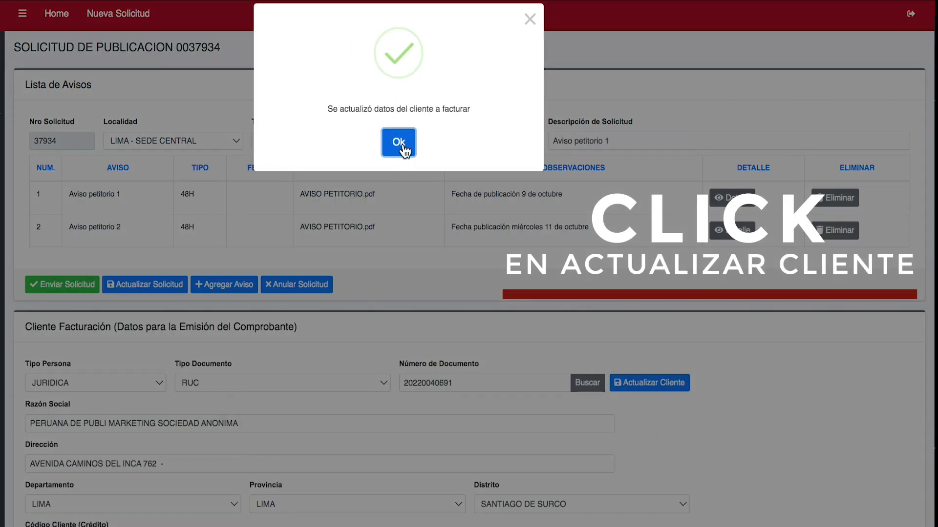
{"action": "left_click", "coordinate": [401, 146]}
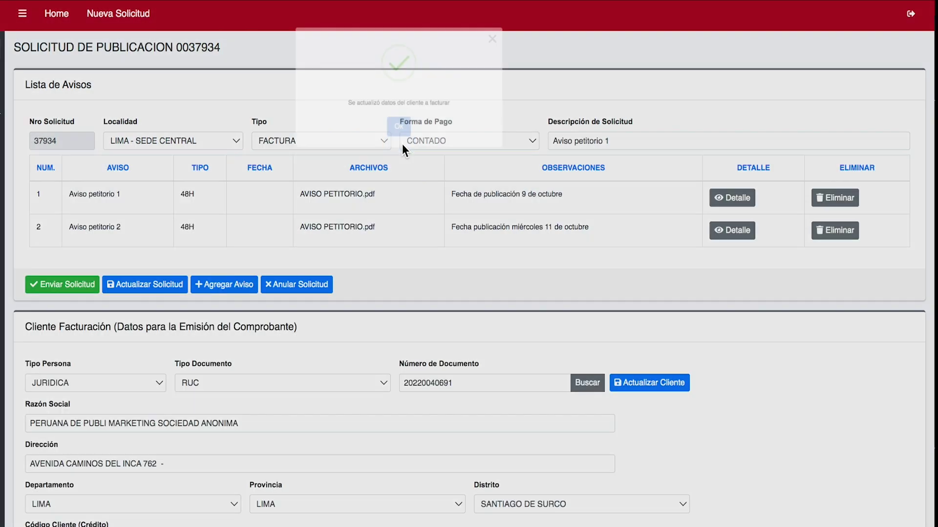
{"action": "scroll", "coordinate": [335, 355], "scroll_direction": "down", "scroll_amount": 1}
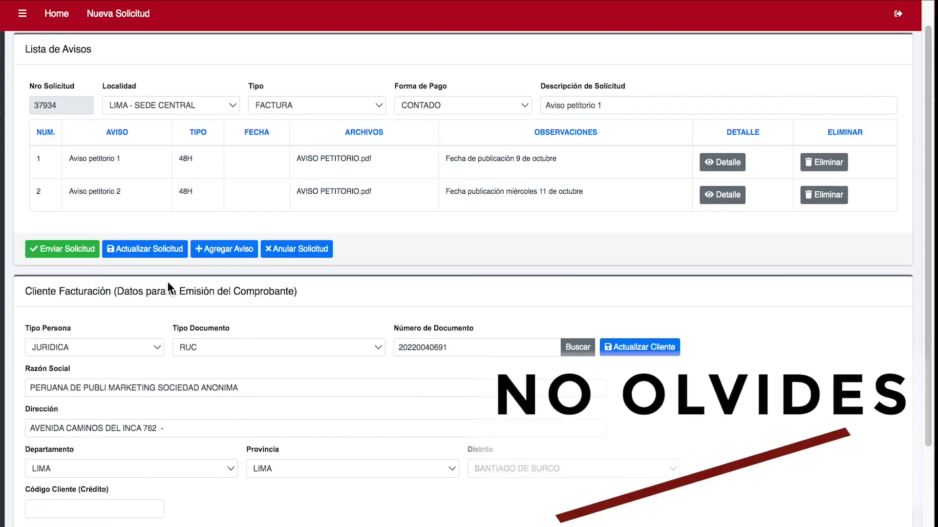
{"action": "left_click", "coordinate": [57, 251]}
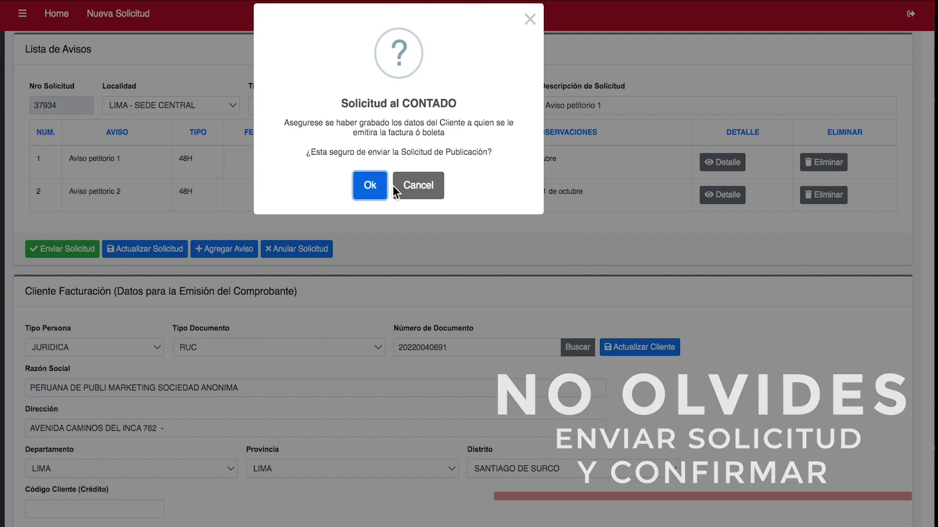
{"action": "left_click", "coordinate": [367, 186]}
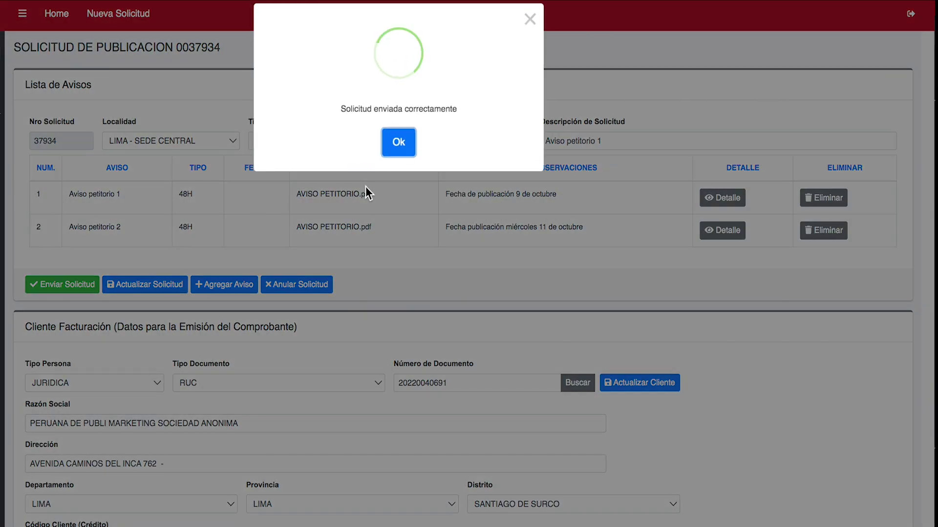
{"action": "left_click", "coordinate": [399, 142]}
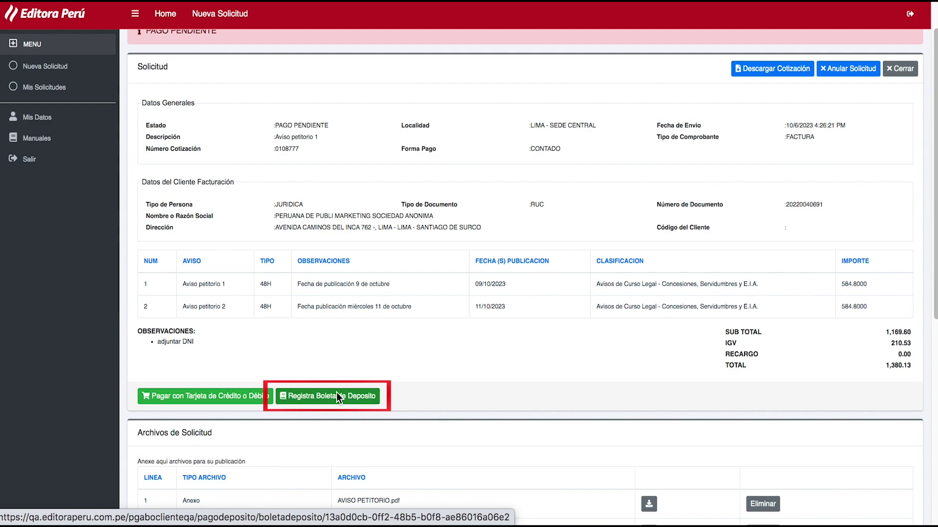
Fill a deposit voucher: Banco de Crédito del Perú, an operation number, deposit date 06/10/2023
{"action": "left_click", "coordinate": [324, 398]}
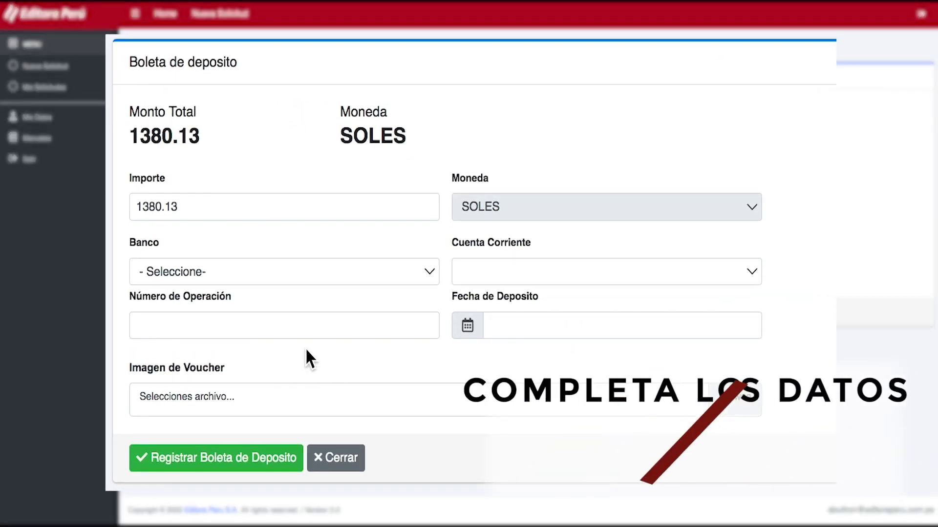
{"action": "left_click", "coordinate": [425, 273]}
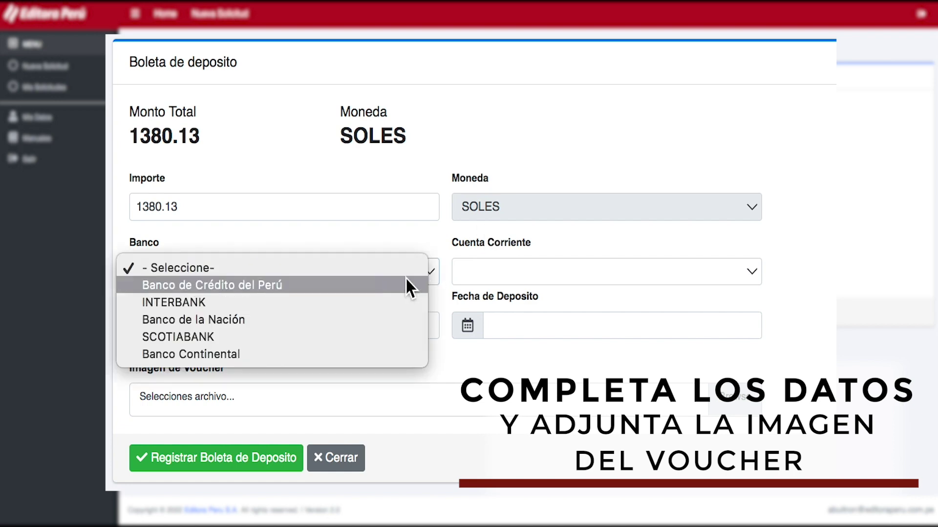
{"action": "left_click", "coordinate": [405, 282]}
{"action": "left_click", "coordinate": [321, 326]}
{"action": "type", "text": "123"}
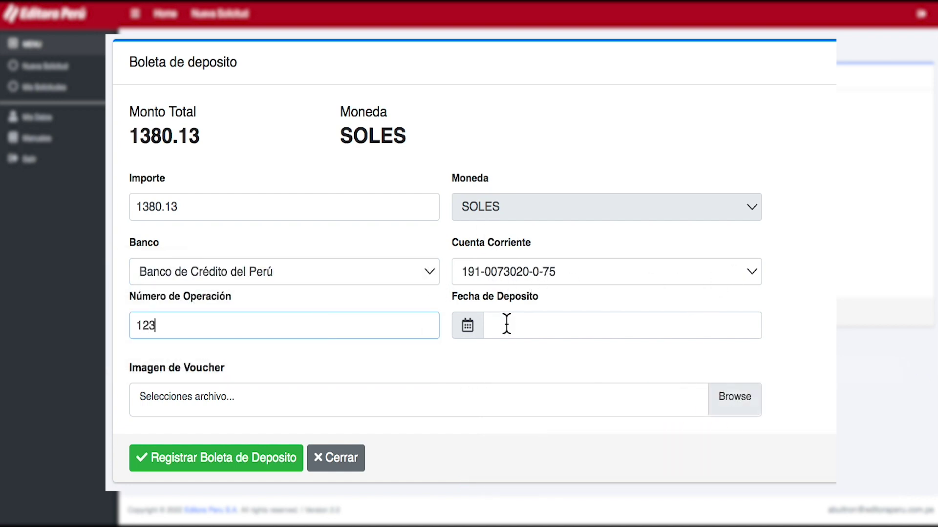
{"action": "left_click", "coordinate": [468, 327]}
{"action": "left_click", "coordinate": [498, 329]}
{"action": "left_click", "coordinate": [618, 385]}
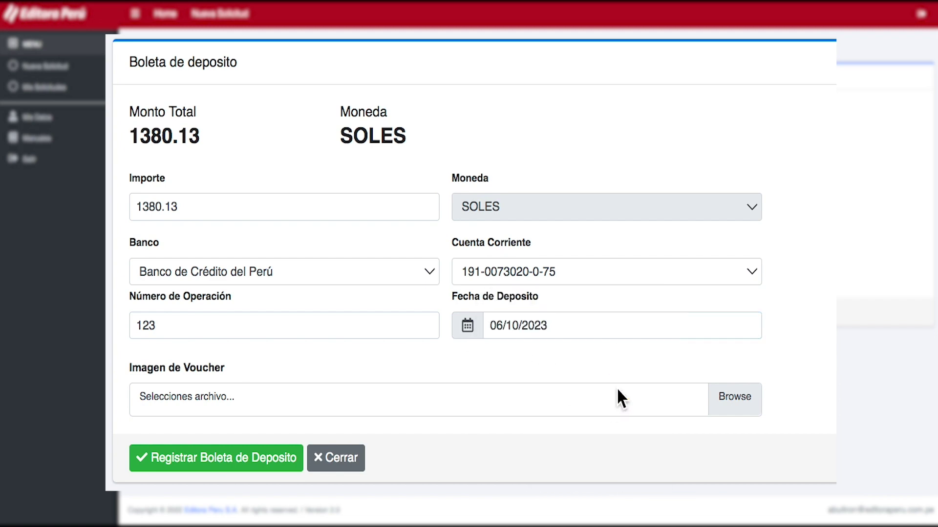
Attach BOLETA DEPOSITO EL PERUANO.pdf as the voucher image
{"action": "left_click", "coordinate": [341, 403]}
{"action": "scroll", "coordinate": [412, 281], "scroll_direction": "down", "scroll_amount": 10}
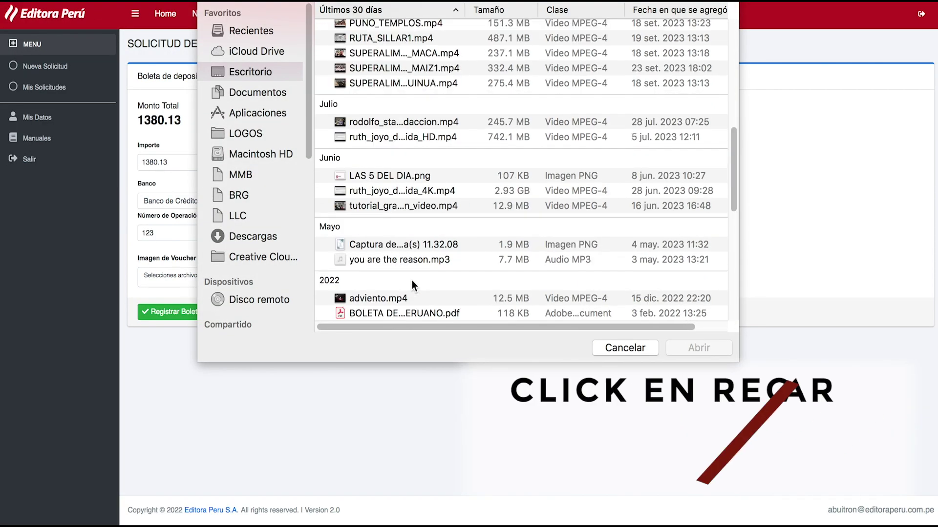
{"action": "scroll", "coordinate": [412, 281], "scroll_direction": "down", "scroll_amount": 5}
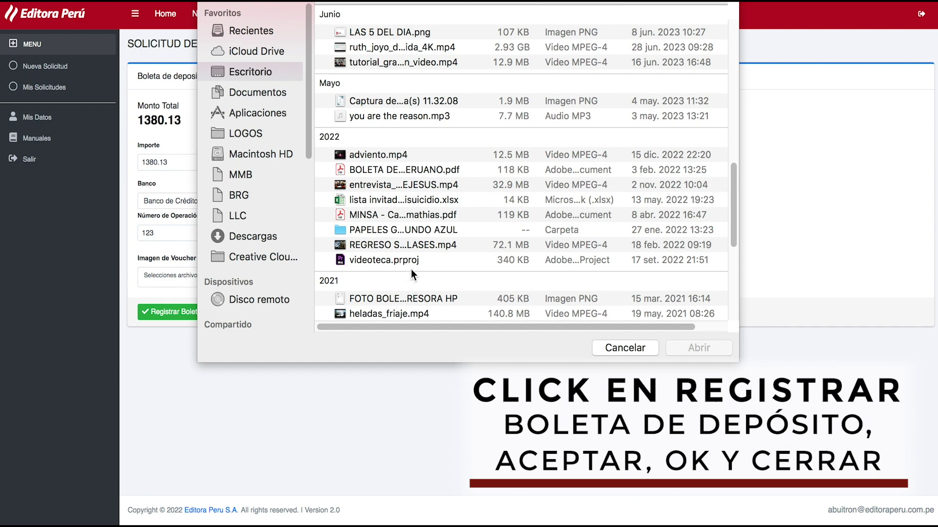
{"action": "double_click", "coordinate": [385, 170]}
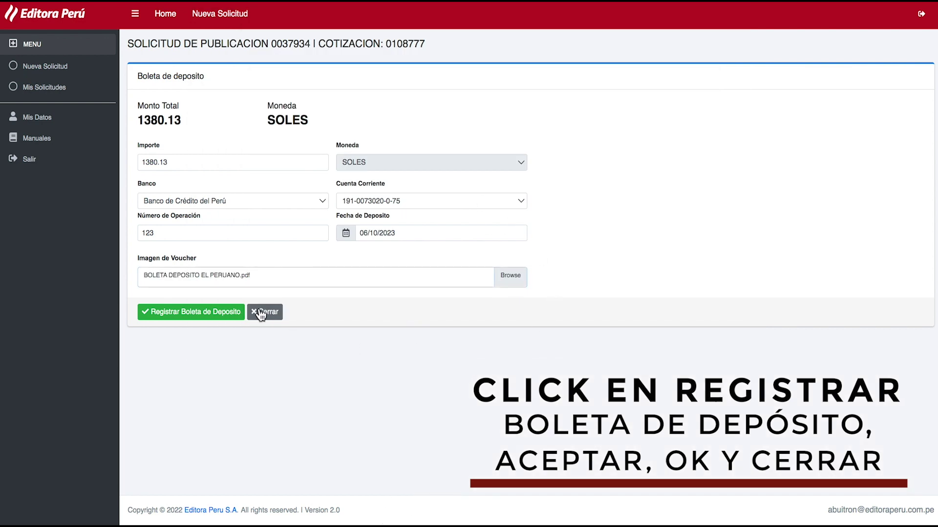
Register the 1380.13 SOLES deposit voucher and accept its confirmation
{"action": "left_click", "coordinate": [206, 312]}
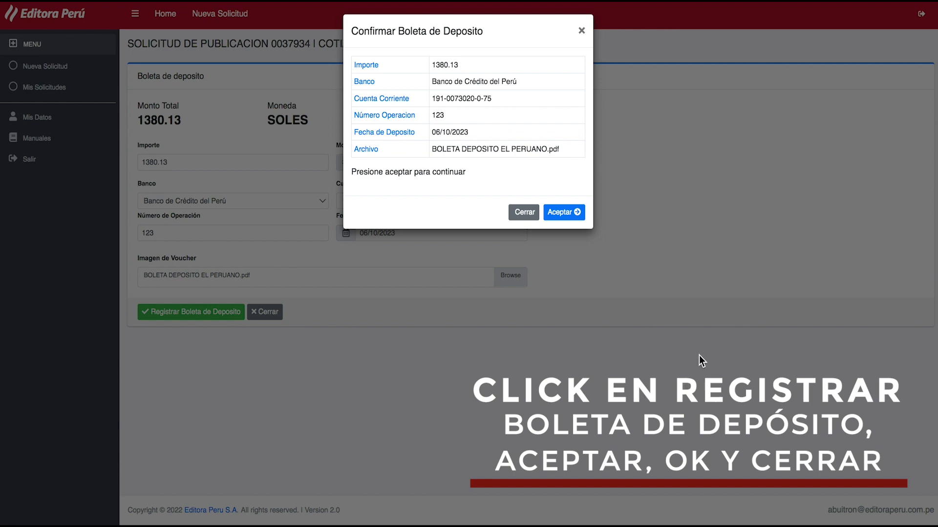
{"action": "left_click", "coordinate": [561, 213]}
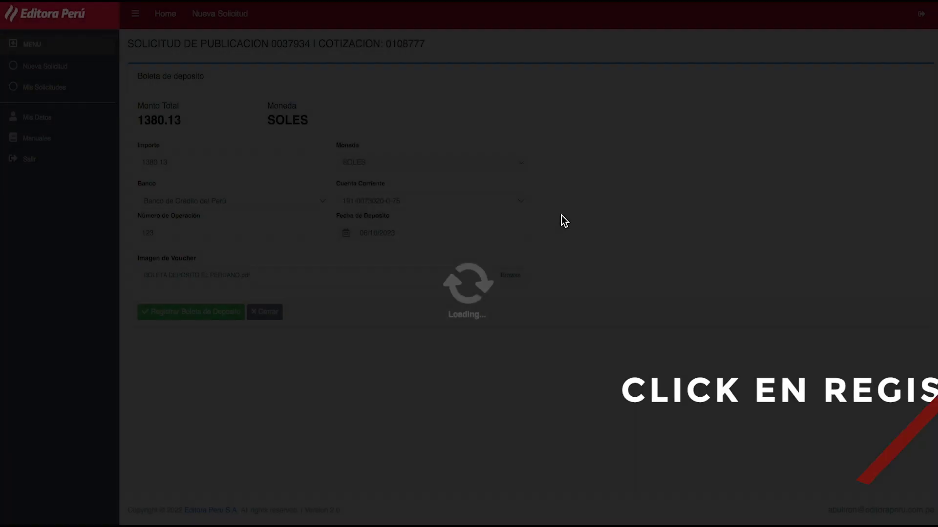
{"action": "left_click", "coordinate": [471, 141]}
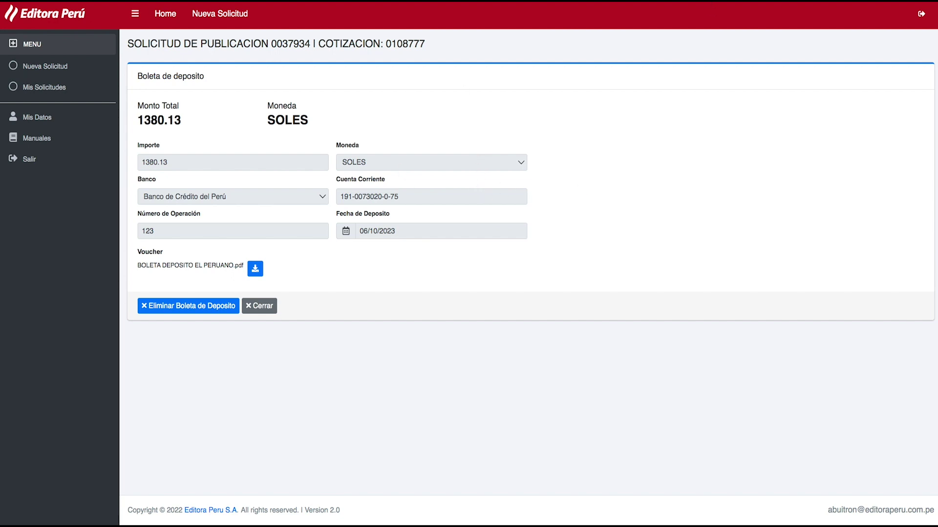
{"action": "left_click", "coordinate": [257, 307]}
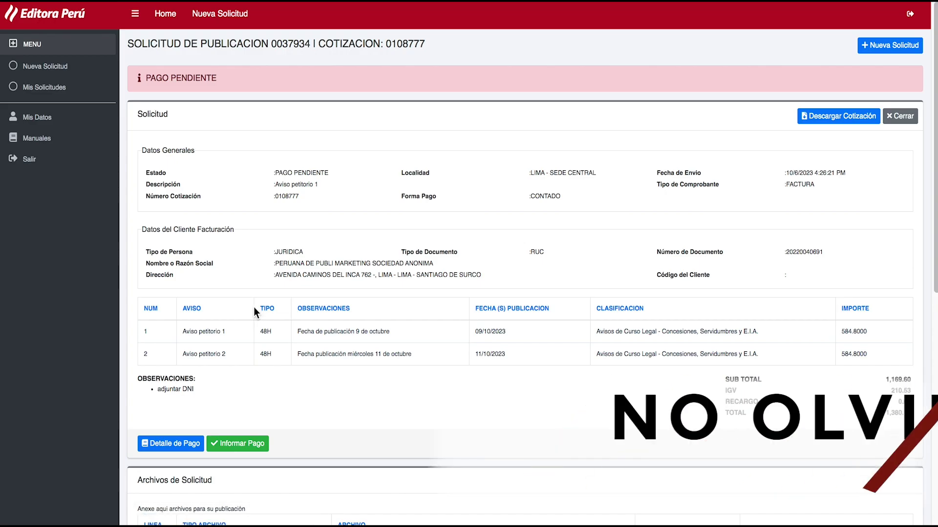
{"action": "scroll", "coordinate": [537, 371], "scroll_direction": "down", "scroll_amount": 3}
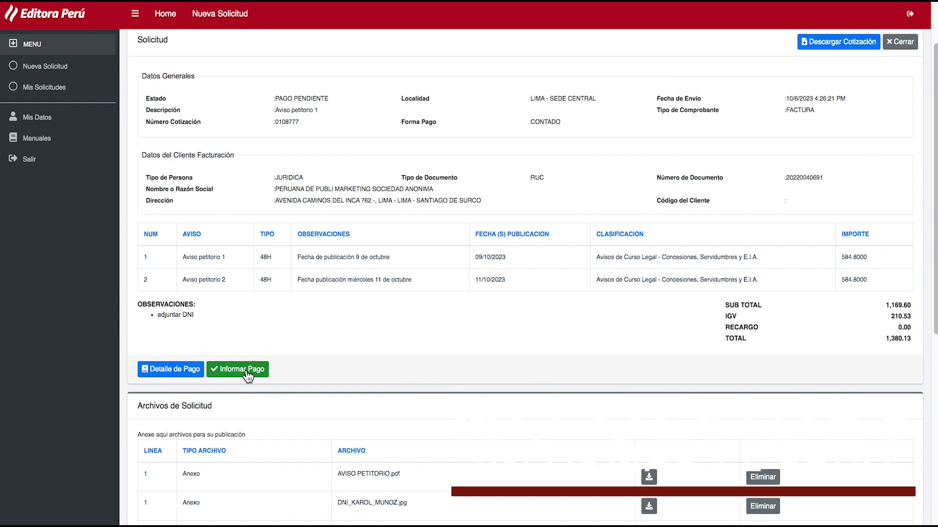
{"action": "left_click", "coordinate": [249, 373]}
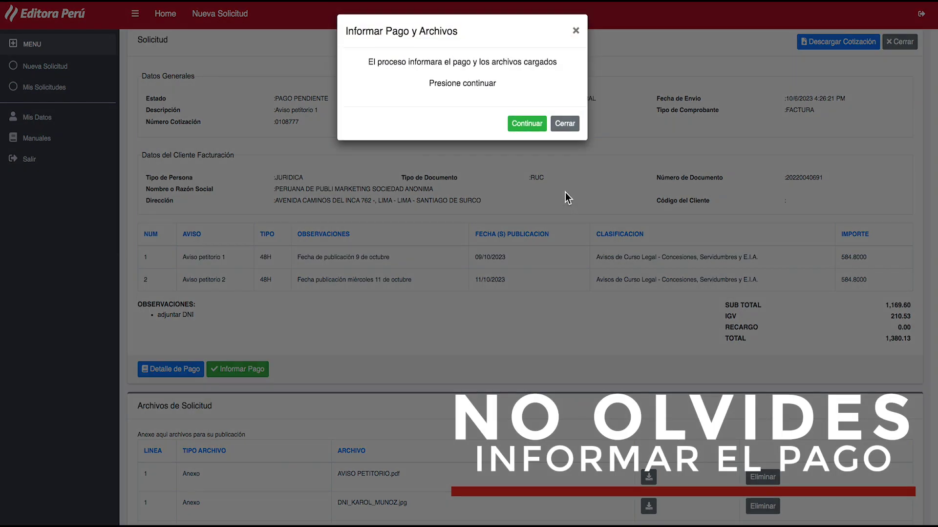
{"action": "left_click", "coordinate": [528, 124]}
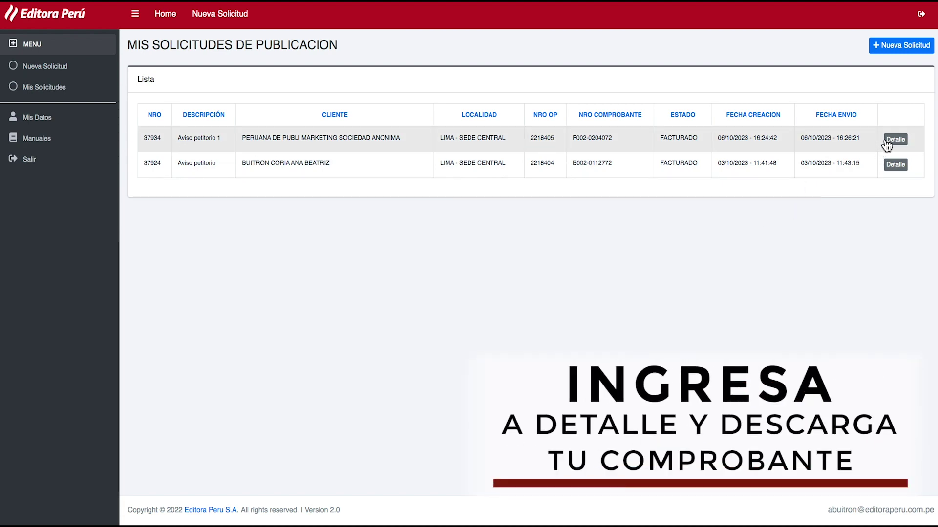
{"action": "left_click", "coordinate": [884, 139]}
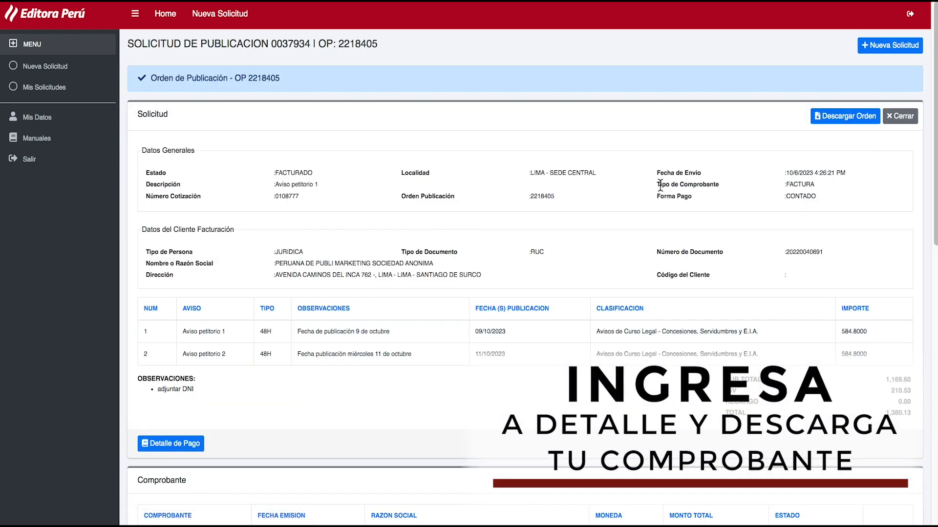
{"action": "scroll", "coordinate": [662, 313], "scroll_direction": "down", "scroll_amount": 1}
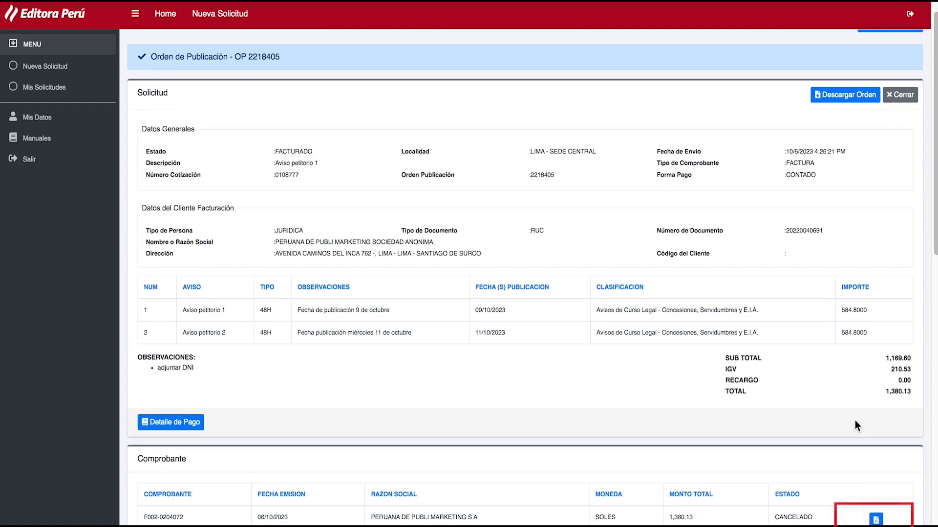
{"action": "scroll", "coordinate": [855, 421], "scroll_direction": "down", "scroll_amount": 3}
{"action": "scroll", "coordinate": [856, 420], "scroll_direction": "down", "scroll_amount": 2}
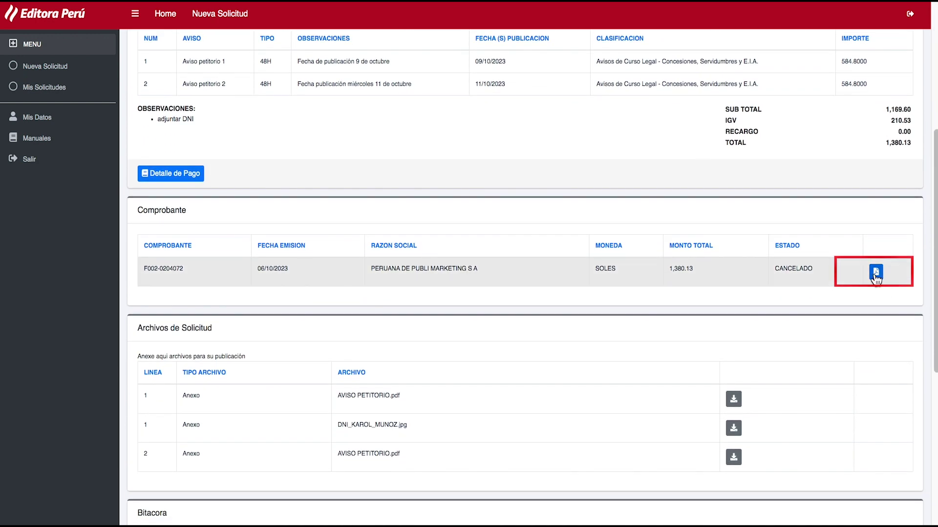
{"action": "left_click", "coordinate": [876, 272]}
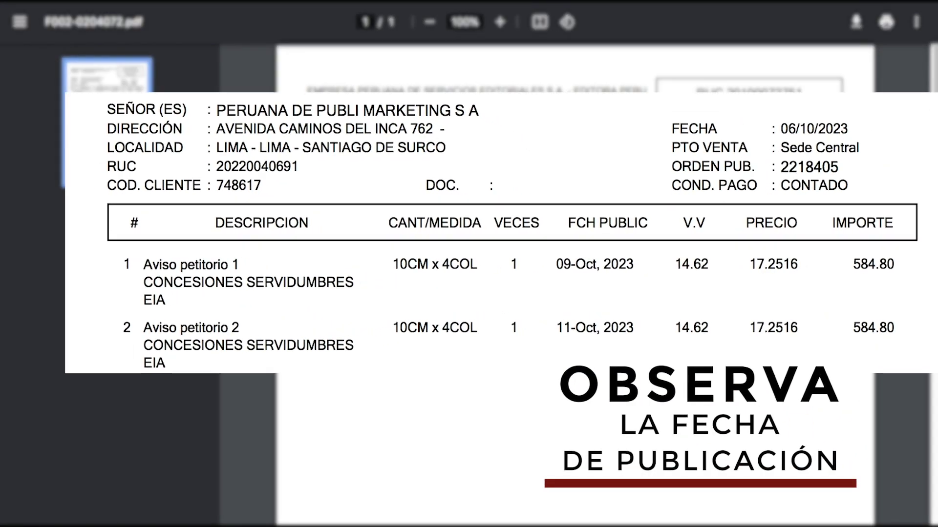
{"action": "left_click_drag", "start_coordinate": [554, 218], "coordinate": [642, 220]}
{"action": "left_click_drag", "start_coordinate": [541, 264], "coordinate": [627, 264]}
{"action": "left_click_drag", "start_coordinate": [541, 334], "coordinate": [657, 341]}
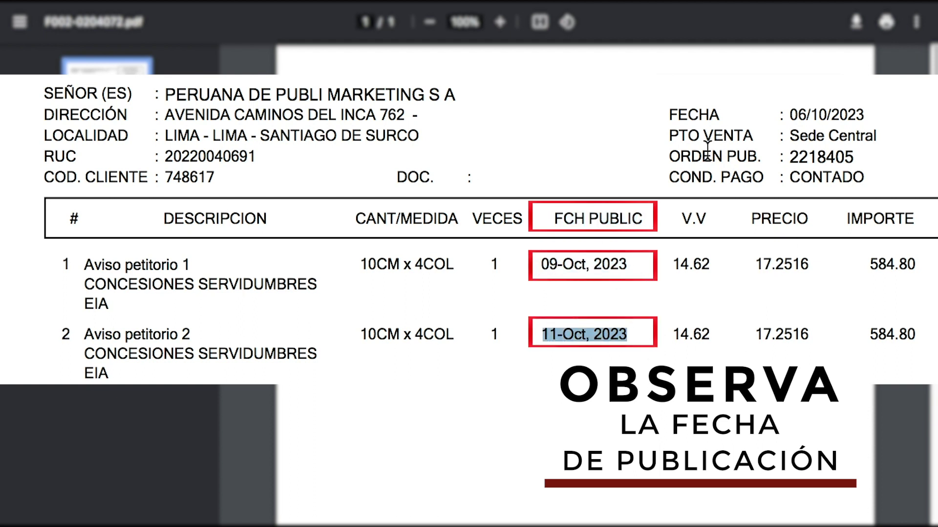
{"action": "left_click_drag", "start_coordinate": [669, 157], "coordinate": [858, 159]}
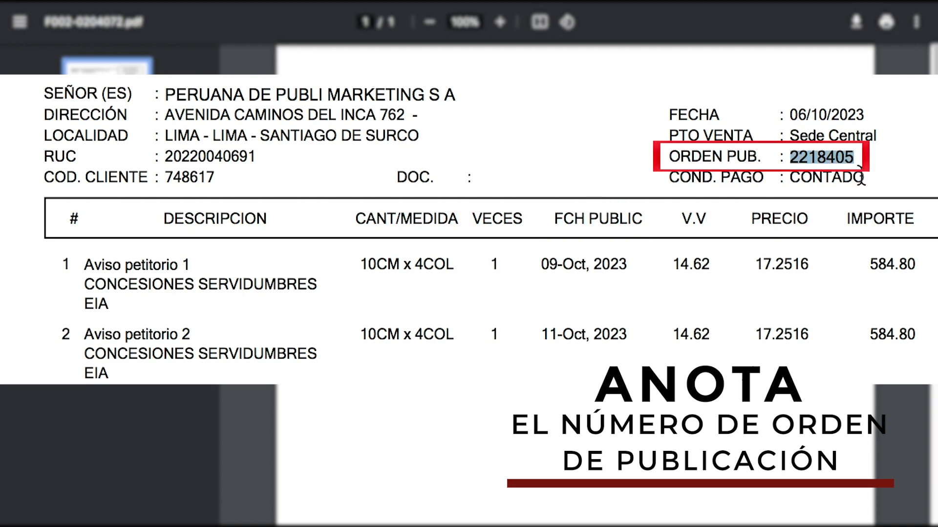